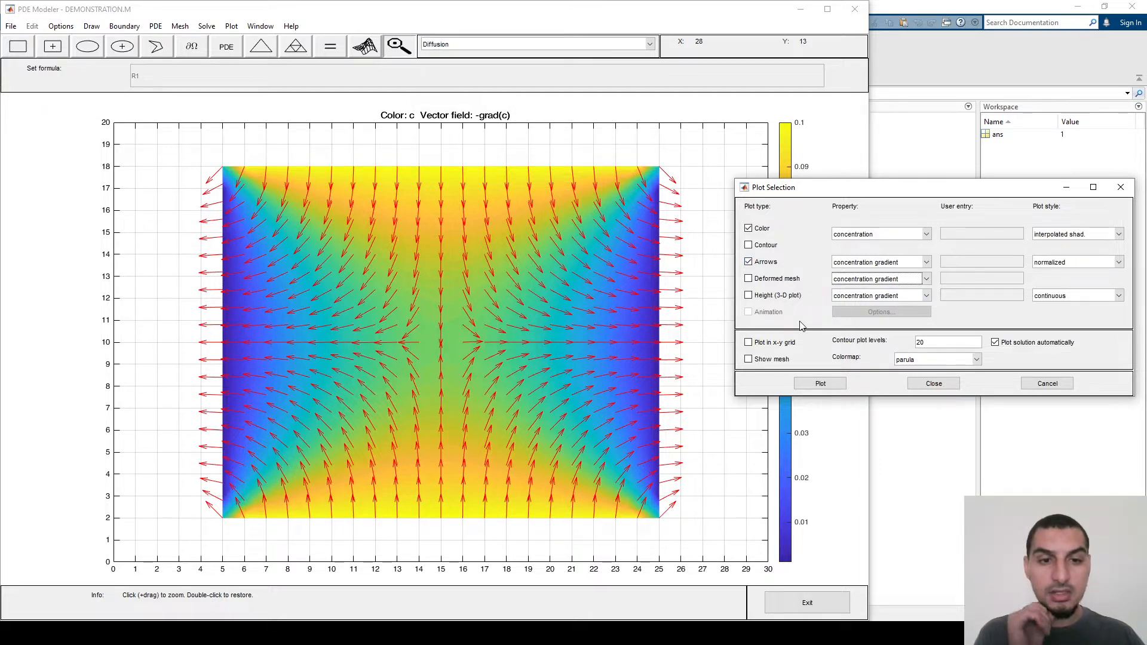
- Add the deformed mesh plot type using the concentration gradient and redraw the plot
{"action": "left_click", "coordinate": [749, 279]}
{"action": "left_click", "coordinate": [836, 383]}
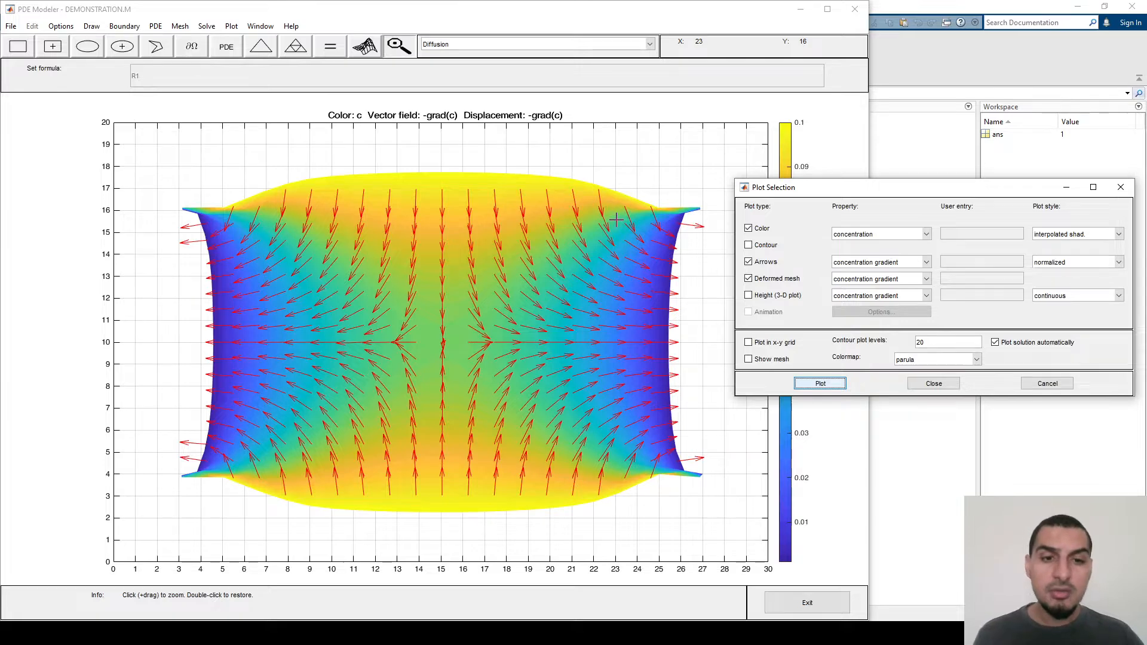
- Replace the deformed mesh with a 3-D height plot of the concentration gradient and generate the figure
{"action": "left_click", "coordinate": [749, 296]}
{"action": "left_click", "coordinate": [750, 280]}
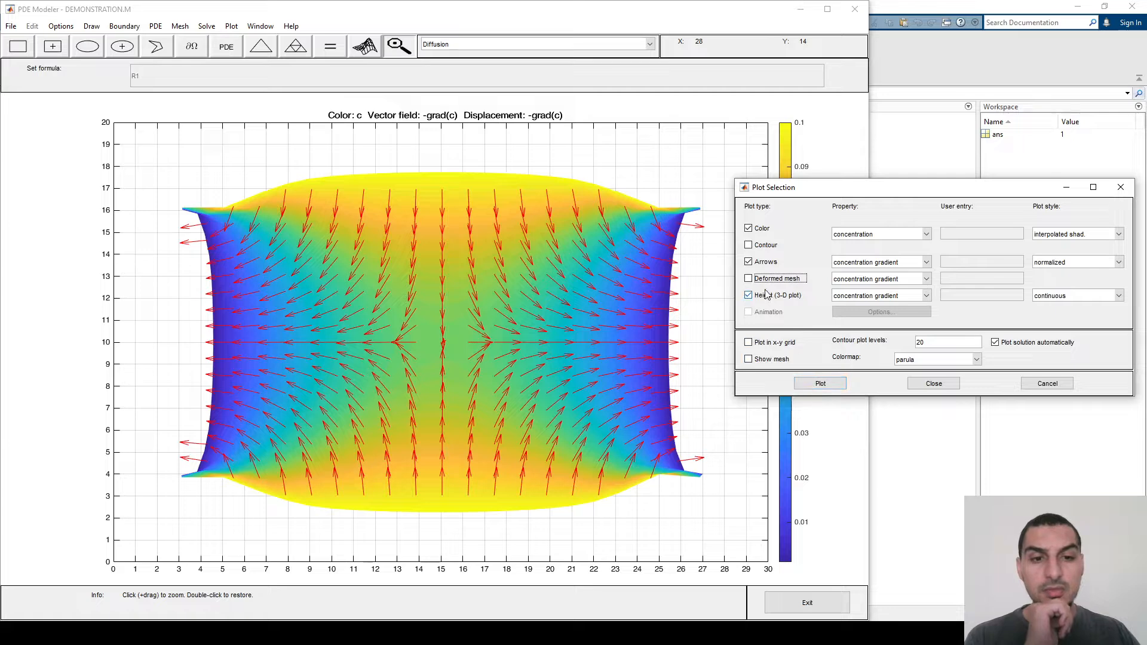
{"action": "left_click", "coordinate": [838, 296]}
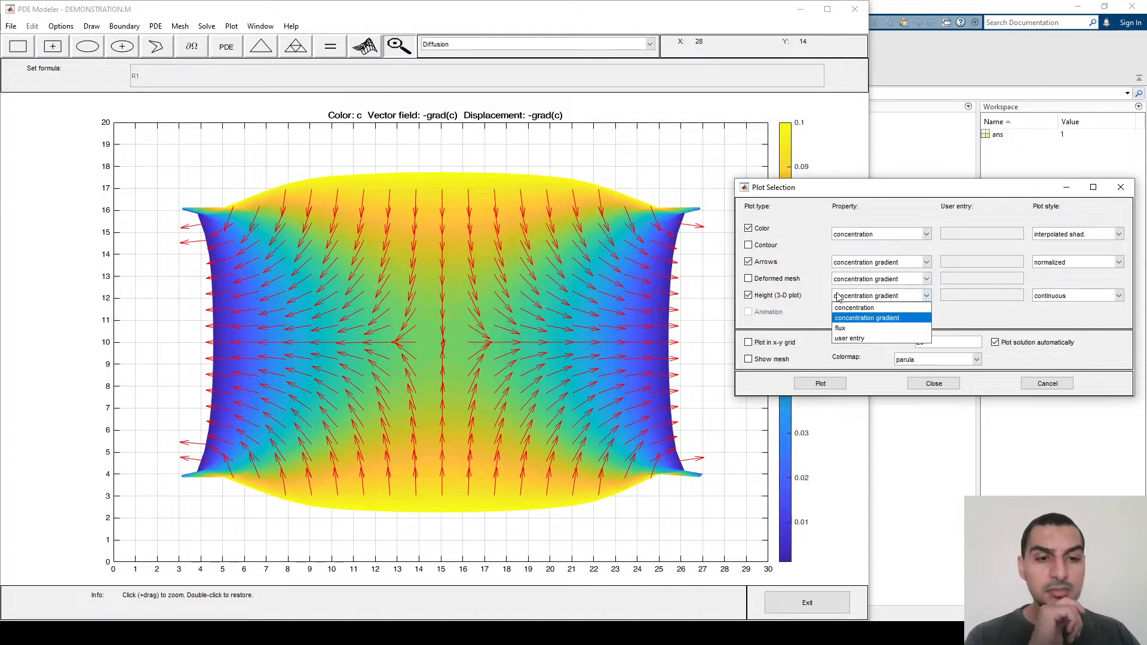
{"action": "left_click", "coordinate": [838, 297]}
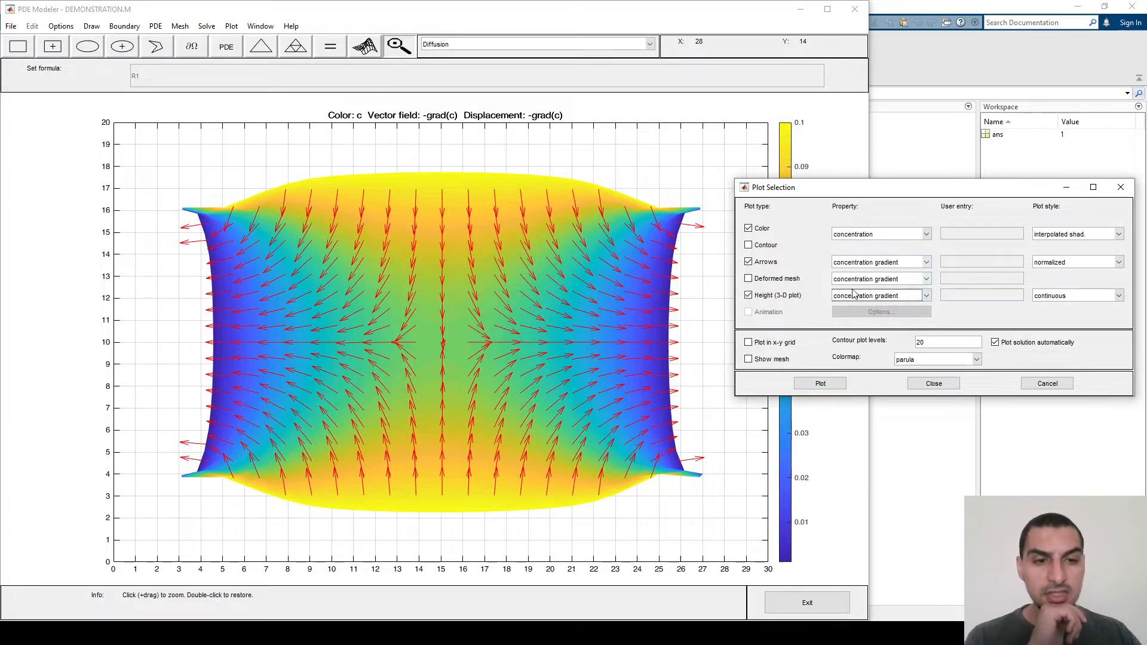
{"action": "left_click", "coordinate": [819, 382]}
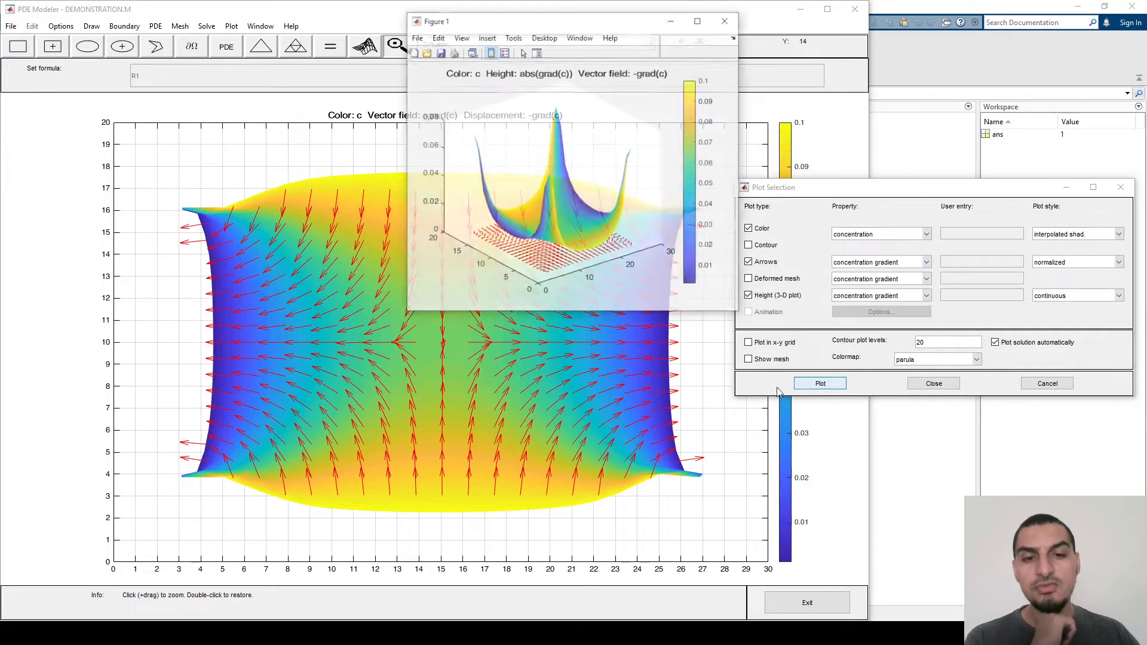
- Enlarge the 3-D gradient figure, examine its surface and arrows from above and from the side, and close it
{"action": "double_click", "coordinate": [605, 21]}
{"action": "left_click_drag", "start_coordinate": [605, 12], "coordinate": [0, 326]}
{"action": "left_click", "coordinate": [360, 359]}
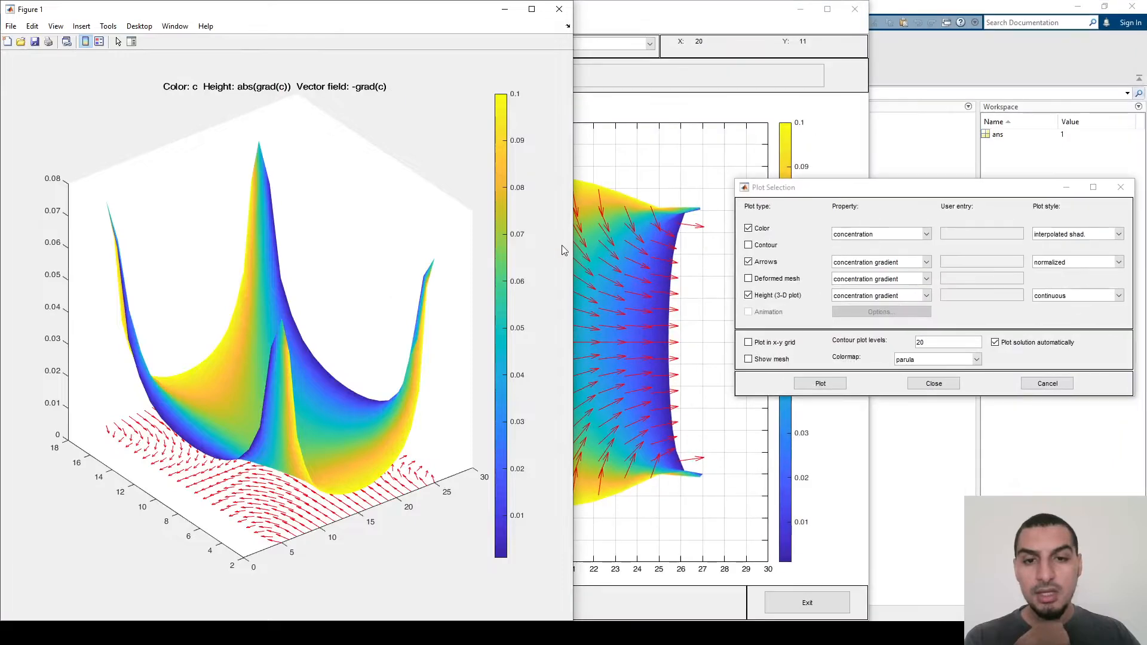
{"action": "left_click_drag", "start_coordinate": [574, 247], "coordinate": [850, 247]}
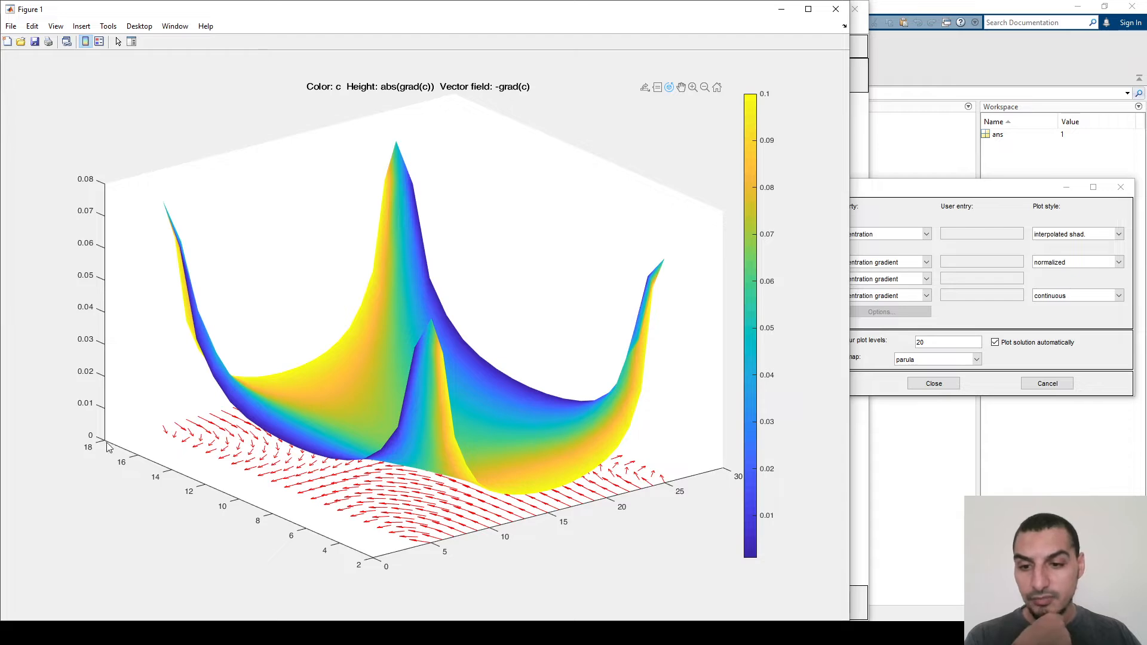
{"action": "left_click_drag", "start_coordinate": [492, 269], "coordinate": [313, 484]}
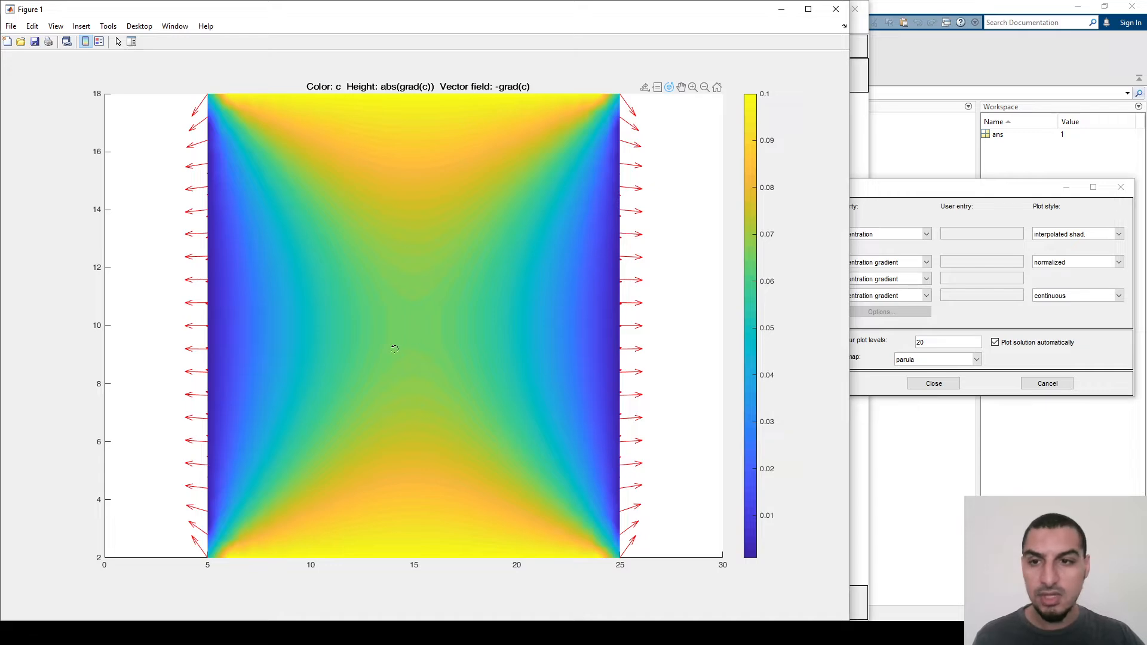
{"action": "left_click_drag", "start_coordinate": [323, 481], "coordinate": [442, 332]}
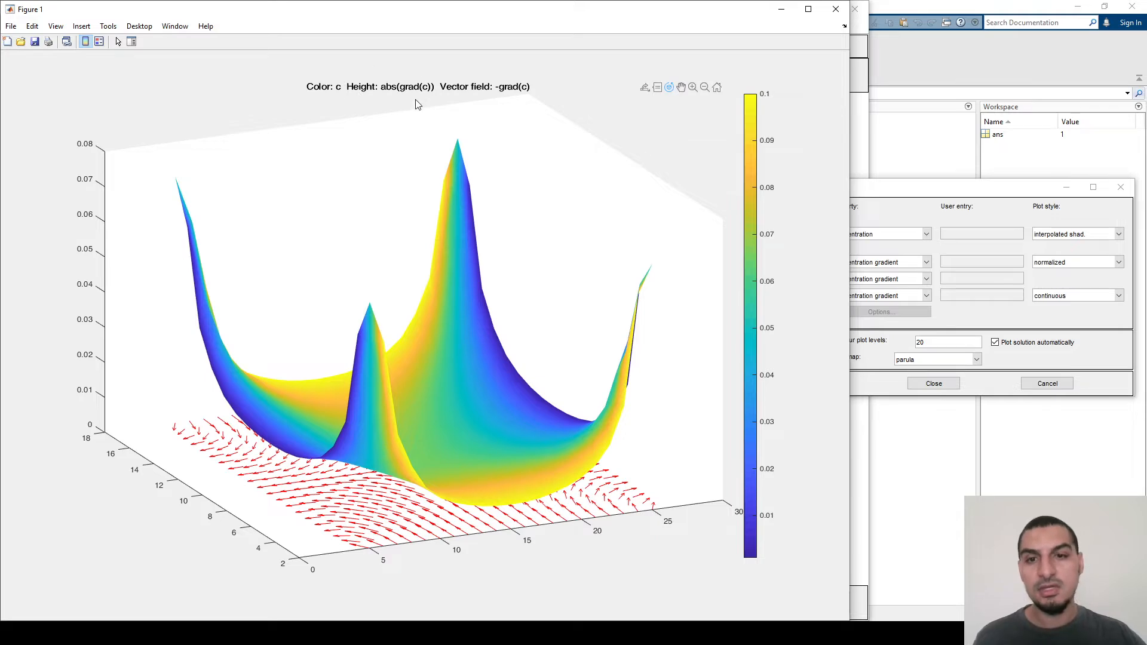
{"action": "left_click_drag", "start_coordinate": [328, 465], "coordinate": [480, 445]}
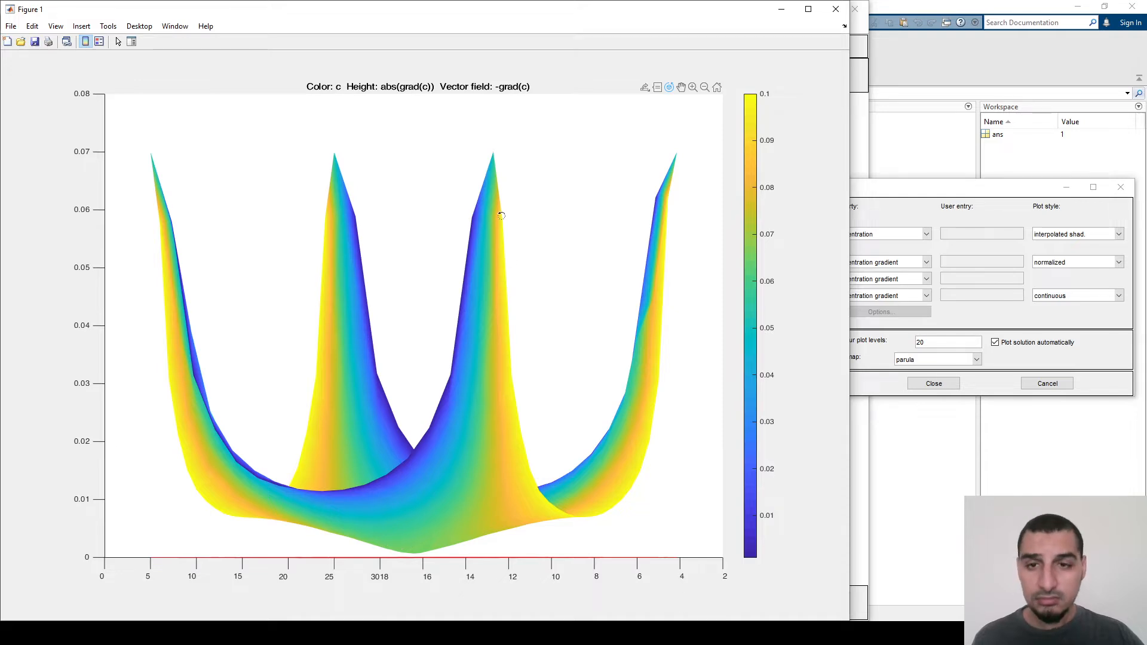
{"action": "left_click_drag", "start_coordinate": [479, 405], "coordinate": [335, 448]}
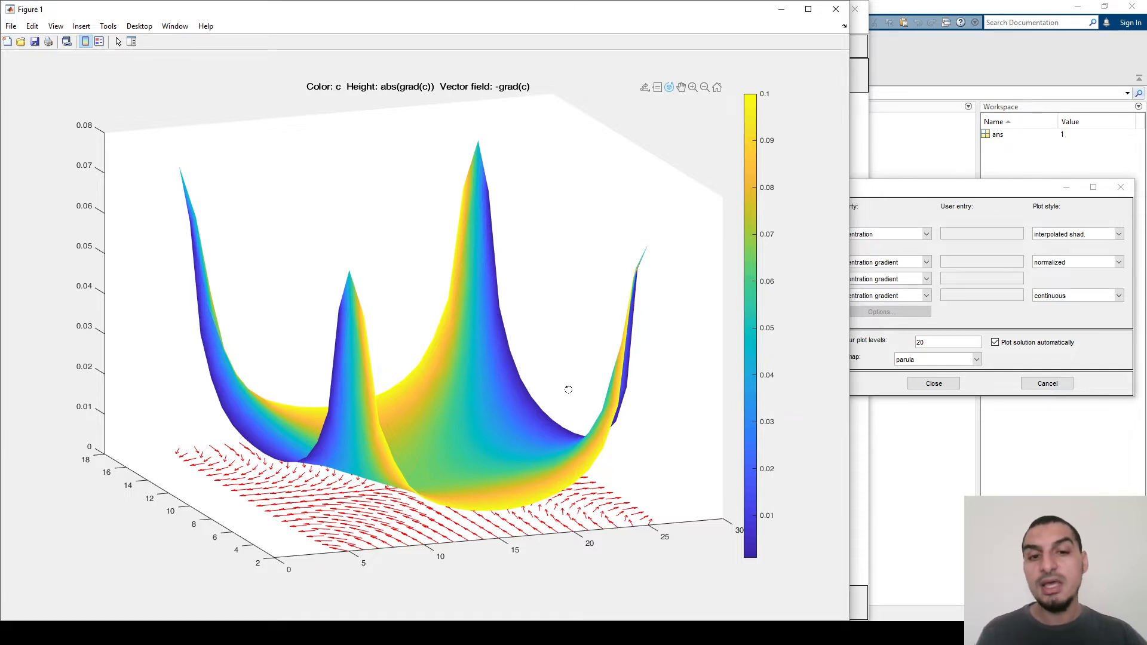
{"action": "left_click_drag", "start_coordinate": [523, 414], "coordinate": [424, 587]}
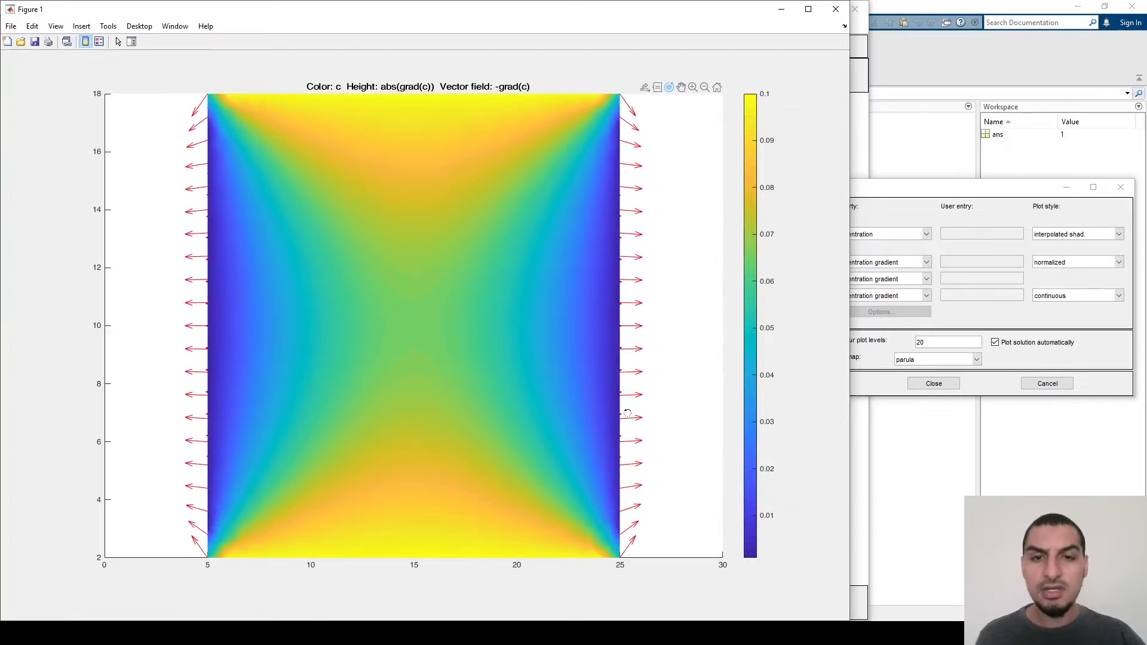
{"action": "left_click", "coordinate": [836, 9]}
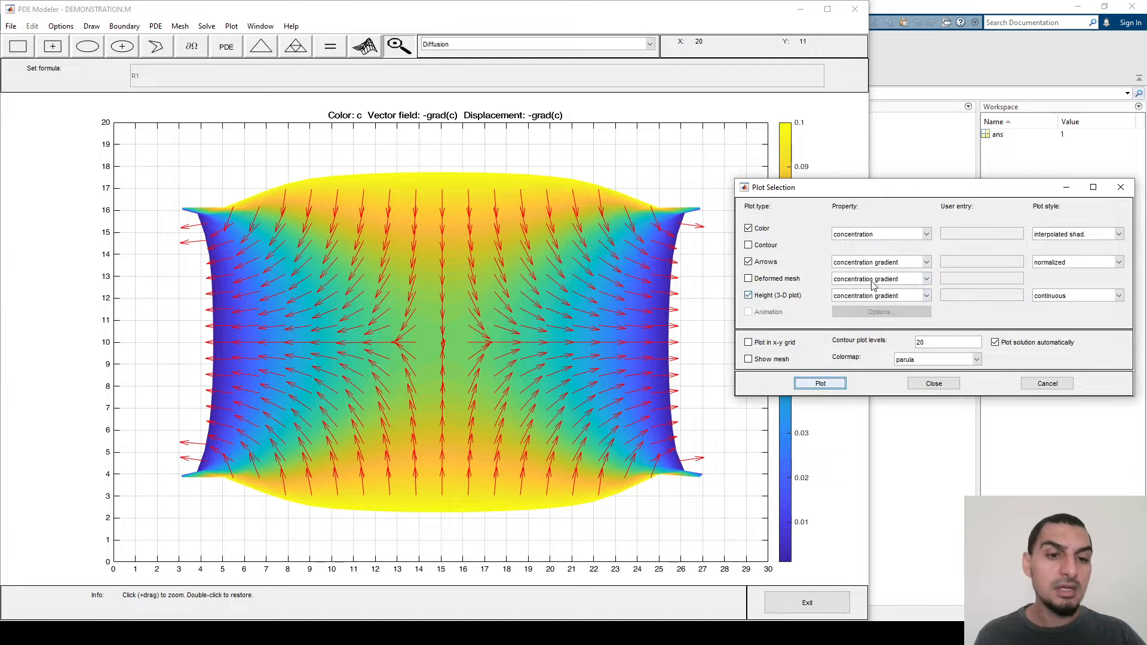
- Set the 3-D height property to concentration, plot it without the deformed mesh, and close the resulting figure
{"action": "left_click", "coordinate": [925, 295]}
{"action": "left_click", "coordinate": [860, 304]}
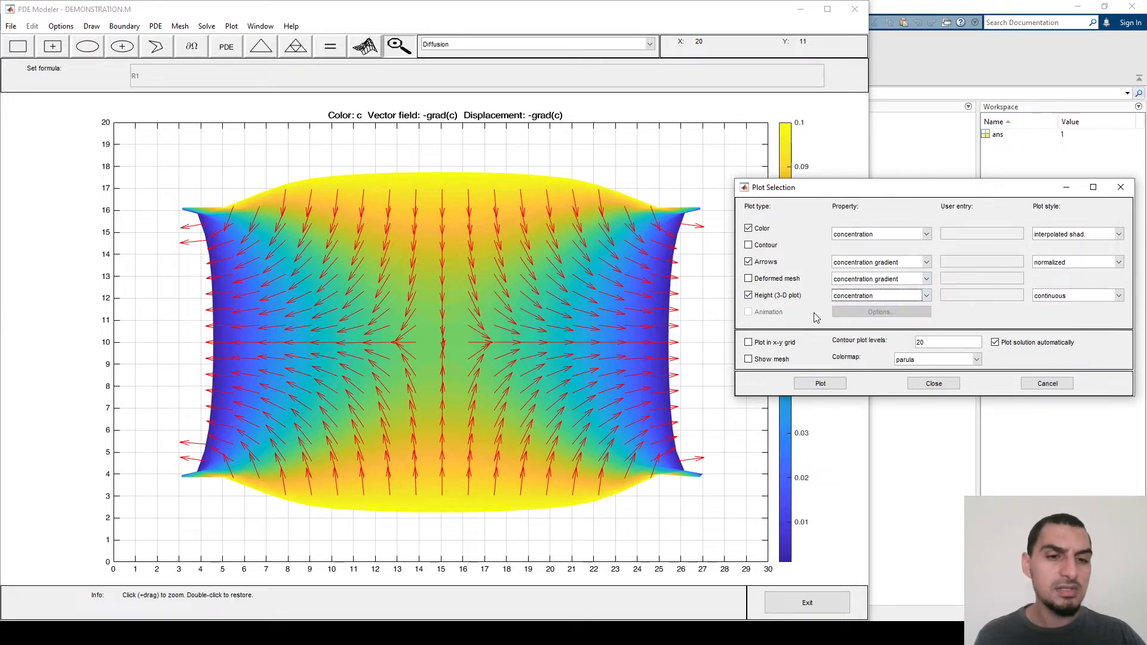
{"action": "left_click", "coordinate": [750, 280]}
{"action": "left_click", "coordinate": [870, 278]}
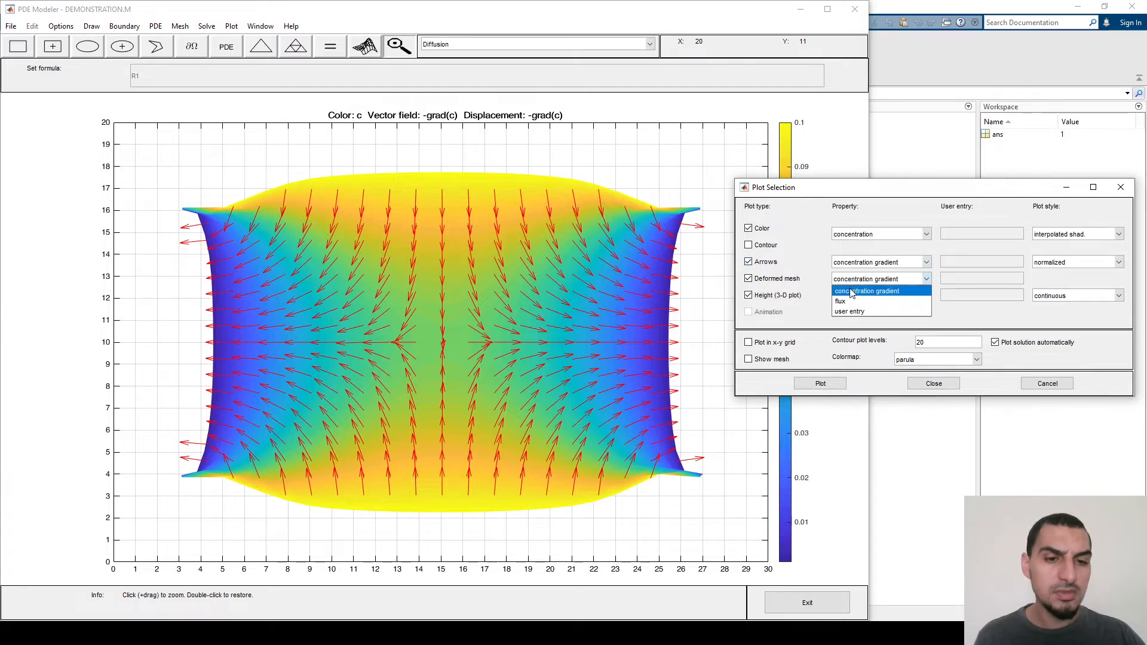
{"action": "left_click", "coordinate": [758, 282]}
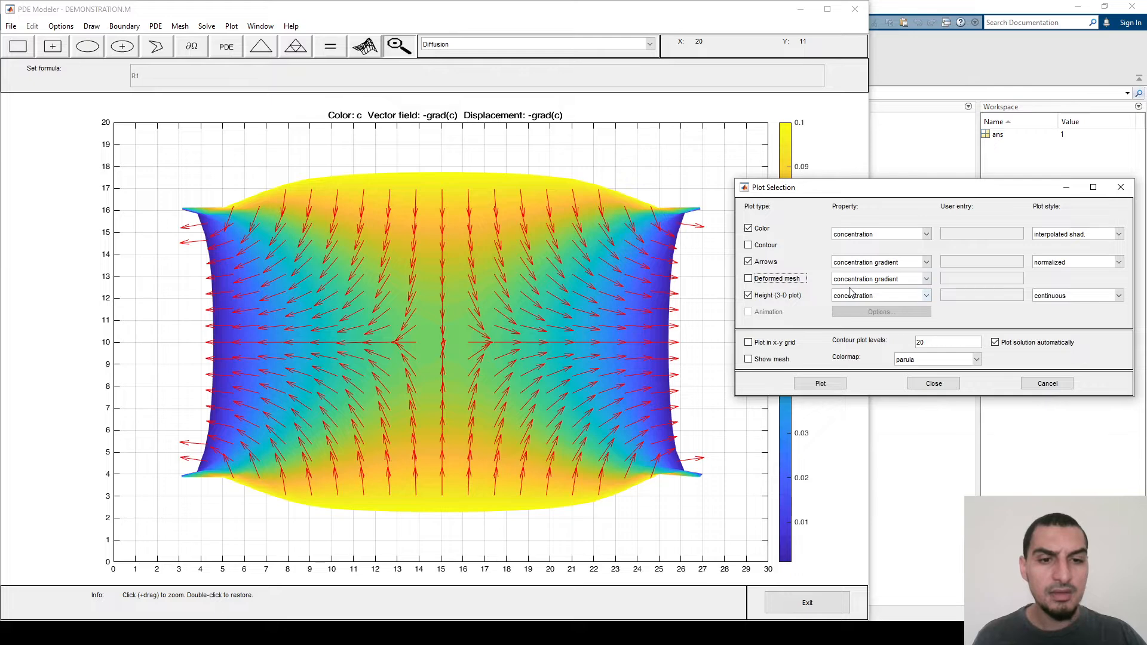
{"action": "left_click", "coordinate": [822, 385]}
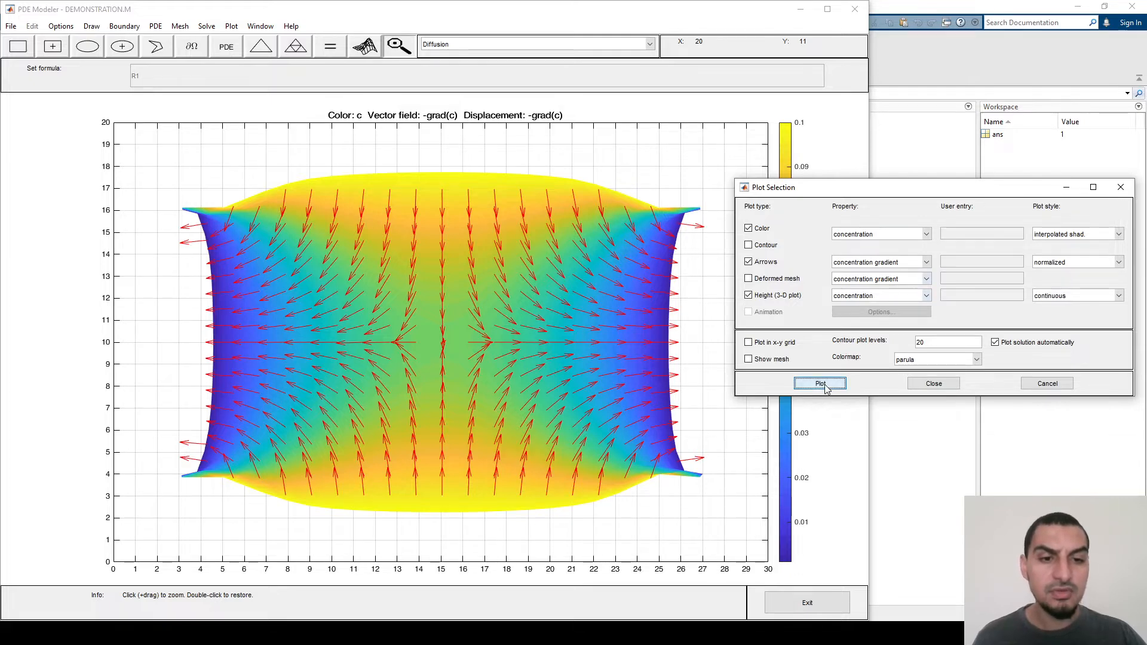
{"action": "mouse_move", "coordinate": [587, 197]}
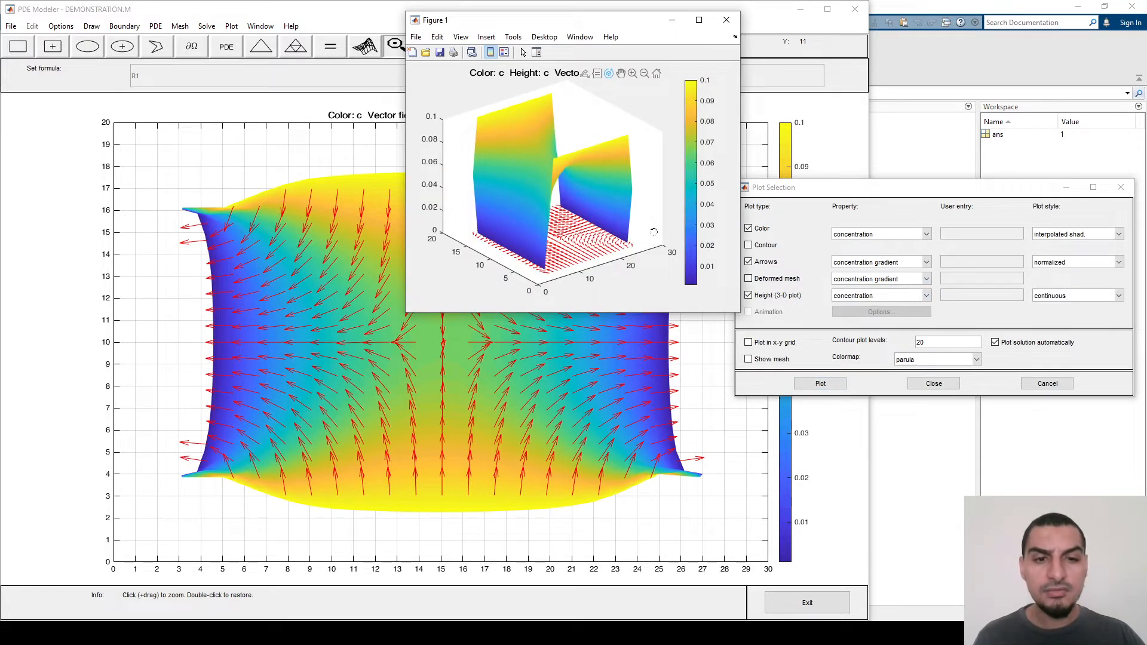
{"action": "left_click", "coordinate": [727, 20]}
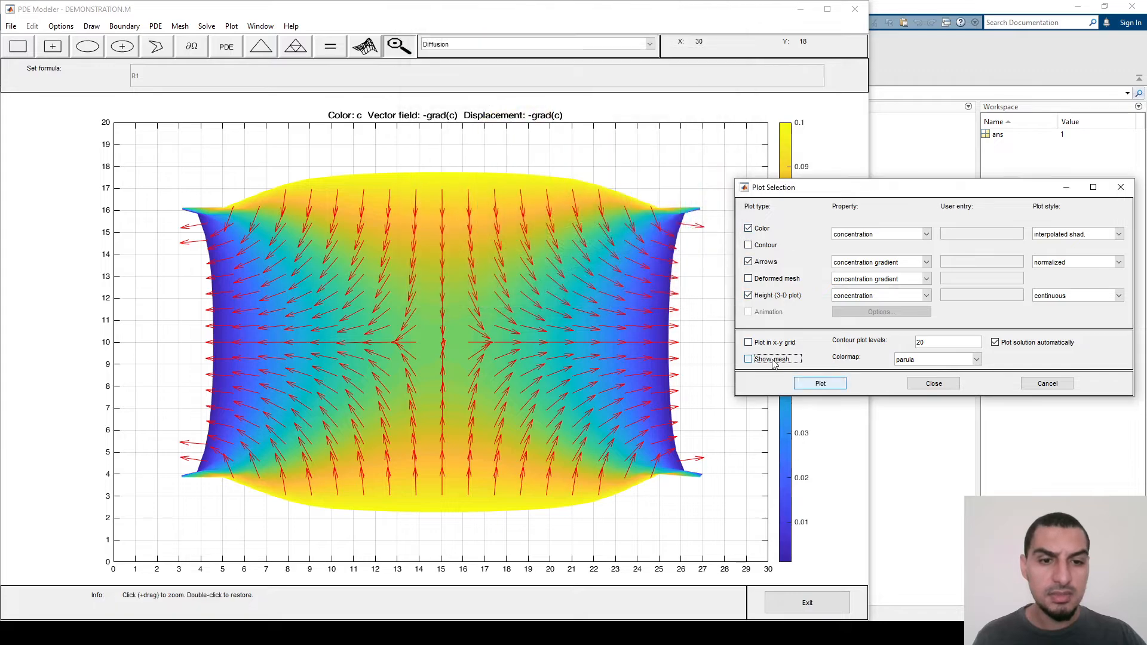
- Replot the 3-D concentration surface with the mesh shown, inspect it full-screen from several angles, and close the figure
{"action": "left_click", "coordinate": [773, 362]}
{"action": "left_click", "coordinate": [820, 383]}
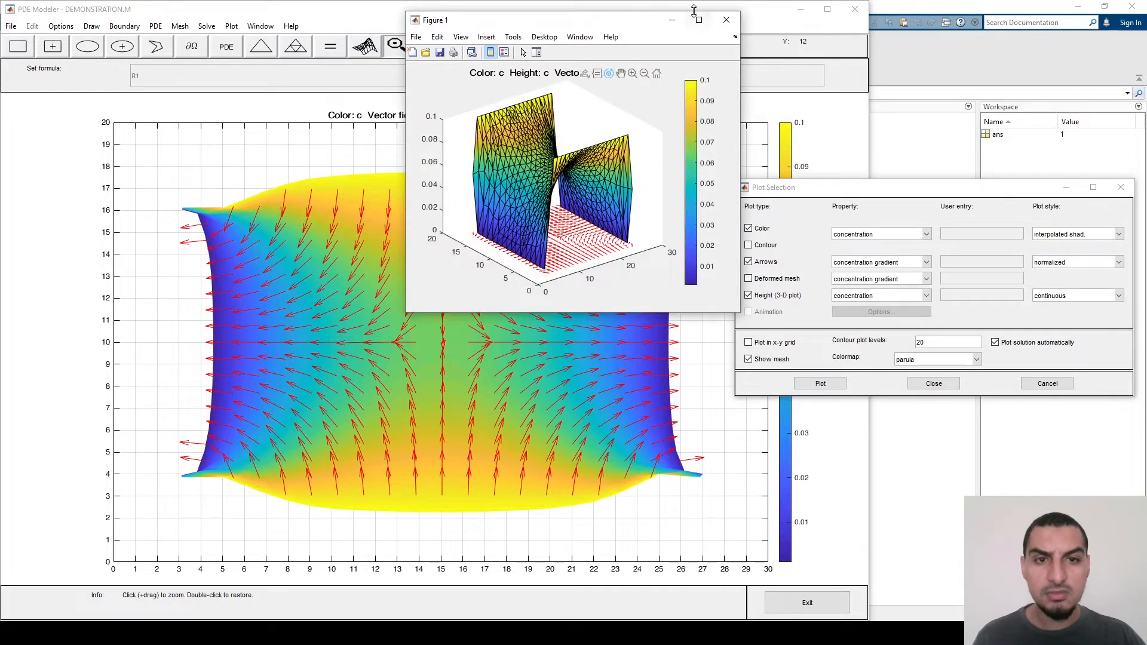
{"action": "left_click", "coordinate": [697, 20]}
{"action": "left_click_drag", "start_coordinate": [641, 263], "coordinate": [561, 210]}
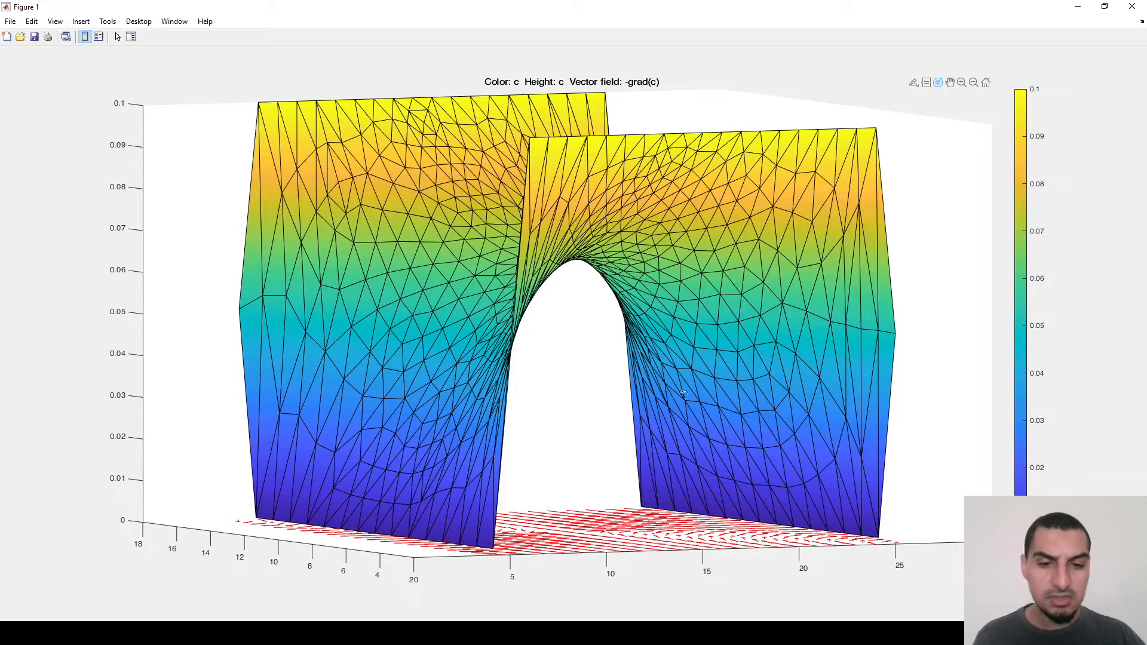
{"action": "left_click_drag", "start_coordinate": [600, 244], "coordinate": [893, 463]}
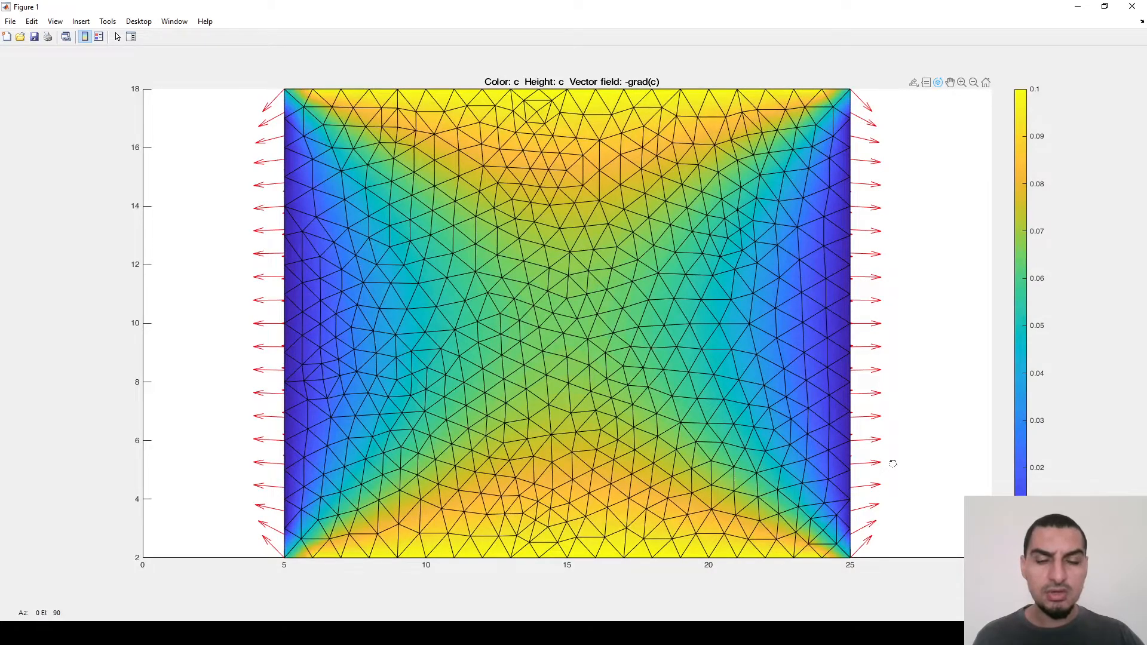
{"action": "mouse_move", "coordinate": [892, 420]}
{"action": "left_mouse_down"}
{"action": "mouse_move", "coordinate": [906, 359]}
{"action": "mouse_move", "coordinate": [929, 339]}
{"action": "mouse_move", "coordinate": [944, 343]}
{"action": "mouse_move", "coordinate": [940, 382]}
{"action": "mouse_move", "coordinate": [882, 438]}
{"action": "mouse_move", "coordinate": [896, 439]}
{"action": "left_mouse_up"}
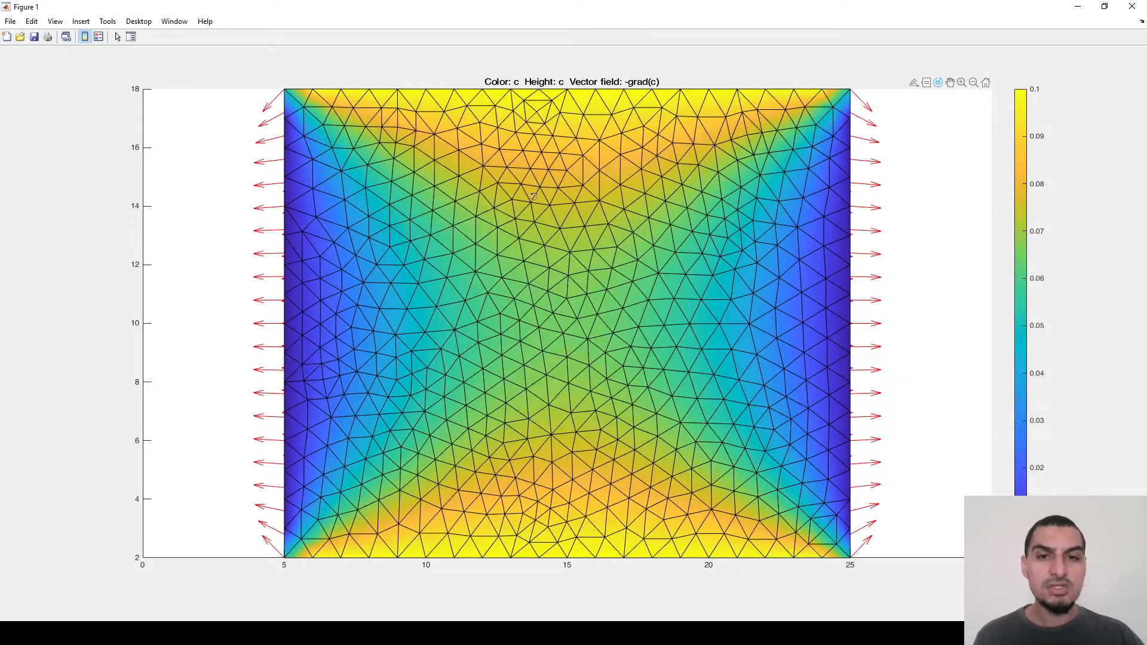
{"action": "left_click_drag", "start_coordinate": [526, 255], "coordinate": [636, 214]}
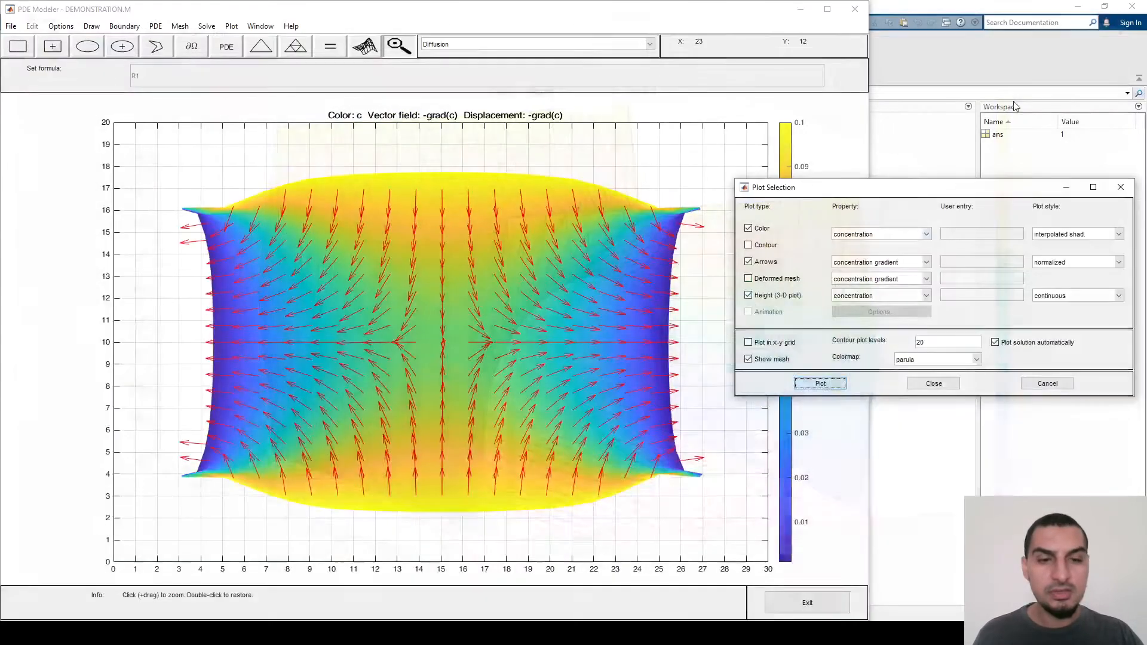
{"action": "left_click", "coordinate": [1132, 6]}
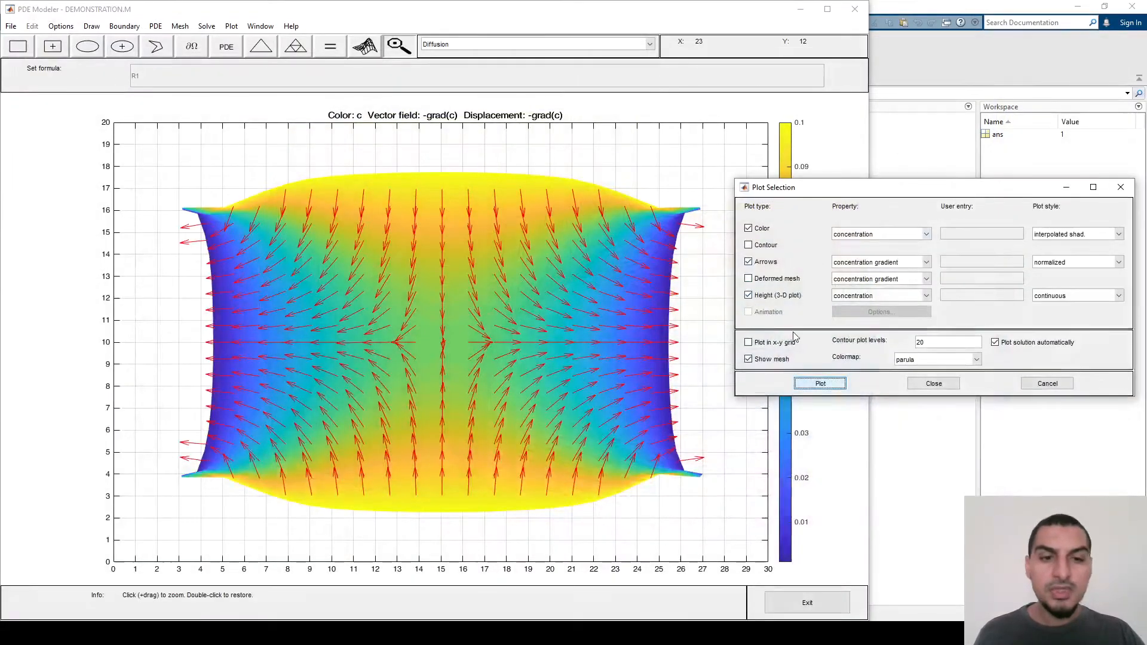
- Turn off the 3-D height plot and the mesh display, redrawing the 2-D concentration plot with gradient arrows
{"action": "left_click", "coordinate": [748, 296]}
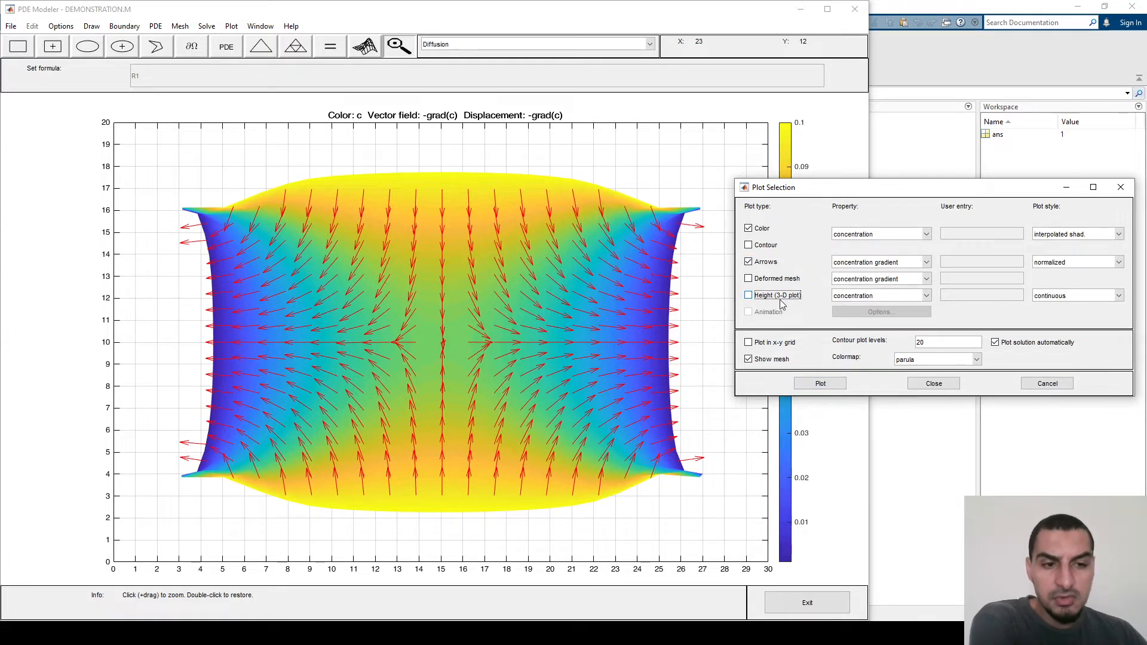
{"action": "left_click", "coordinate": [824, 384]}
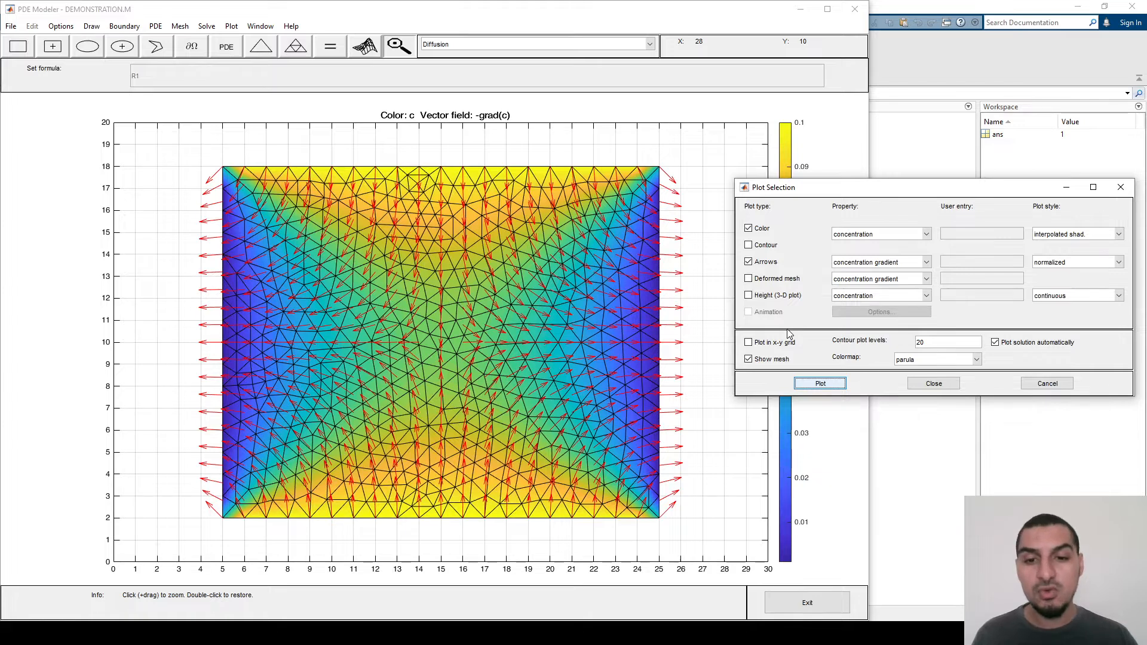
{"action": "left_click", "coordinate": [776, 360]}
{"action": "left_click", "coordinate": [827, 384]}
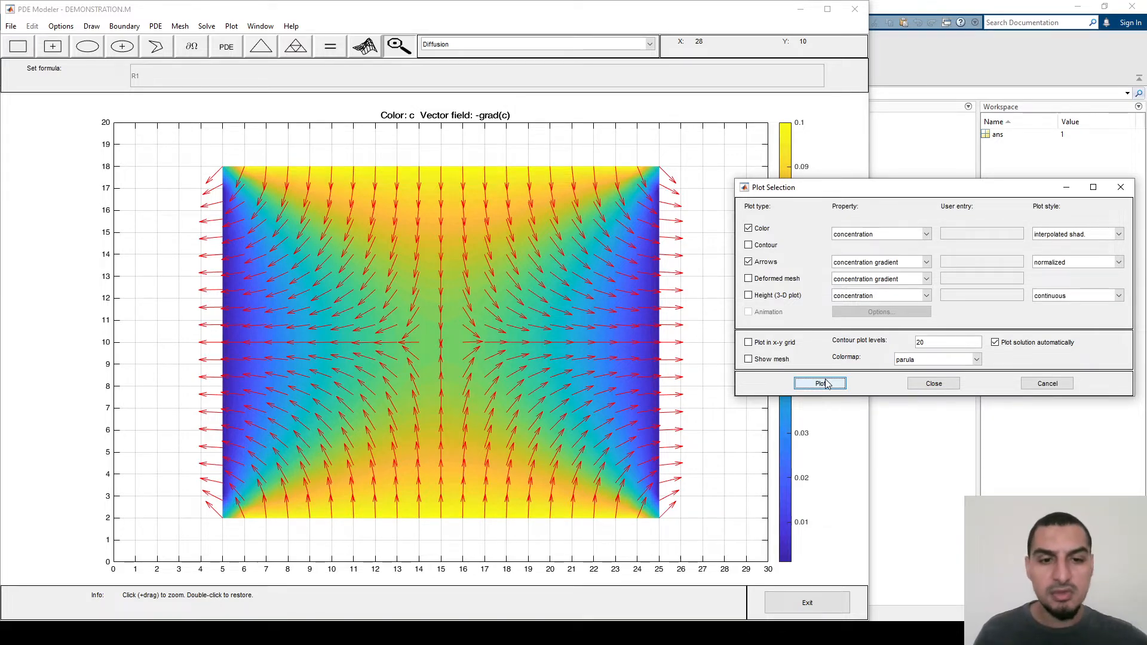
- Bring the PDE Modeler window in front of the plot selection dialog and maximize it
{"action": "left_click_drag", "start_coordinate": [802, 191], "coordinate": [537, 290]}
{"action": "left_click", "coordinate": [844, 242]}
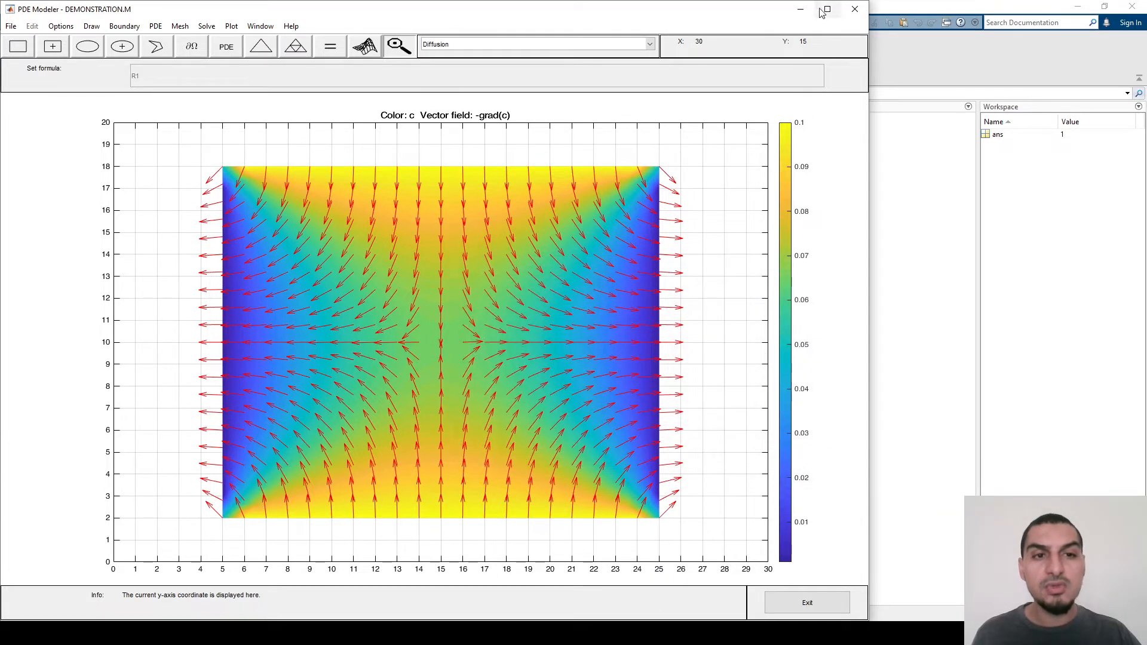
{"action": "left_click", "coordinate": [827, 9]}
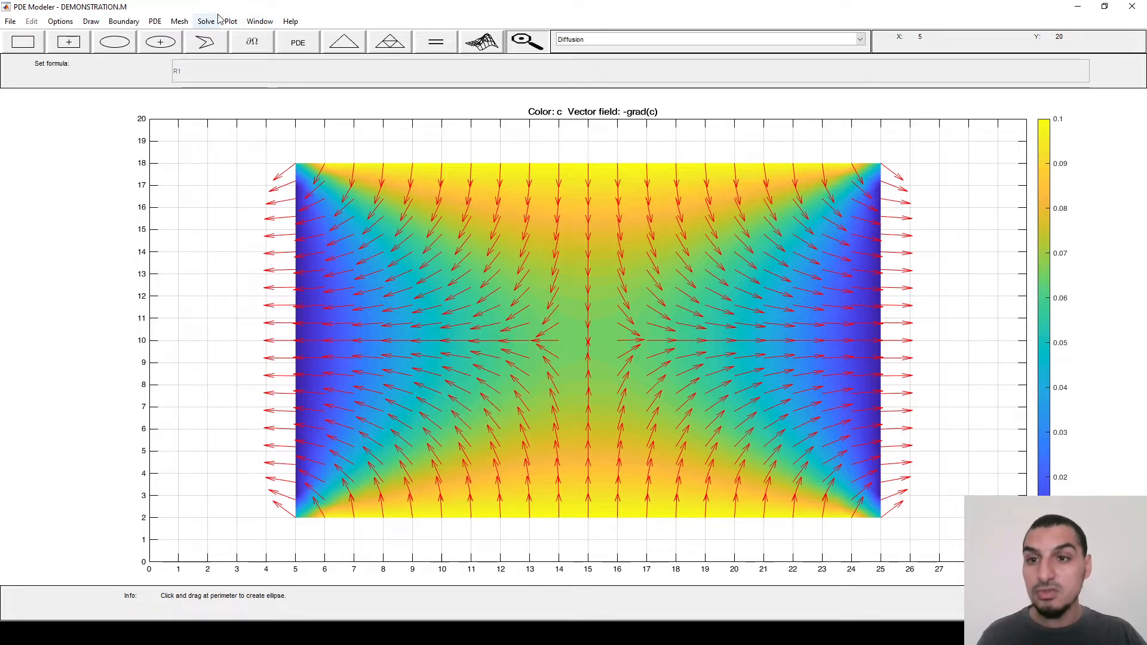
- Export the mesh data to the workspace with the variable names p e t for points, edges and triangles
{"action": "left_click", "coordinate": [117, 25]}
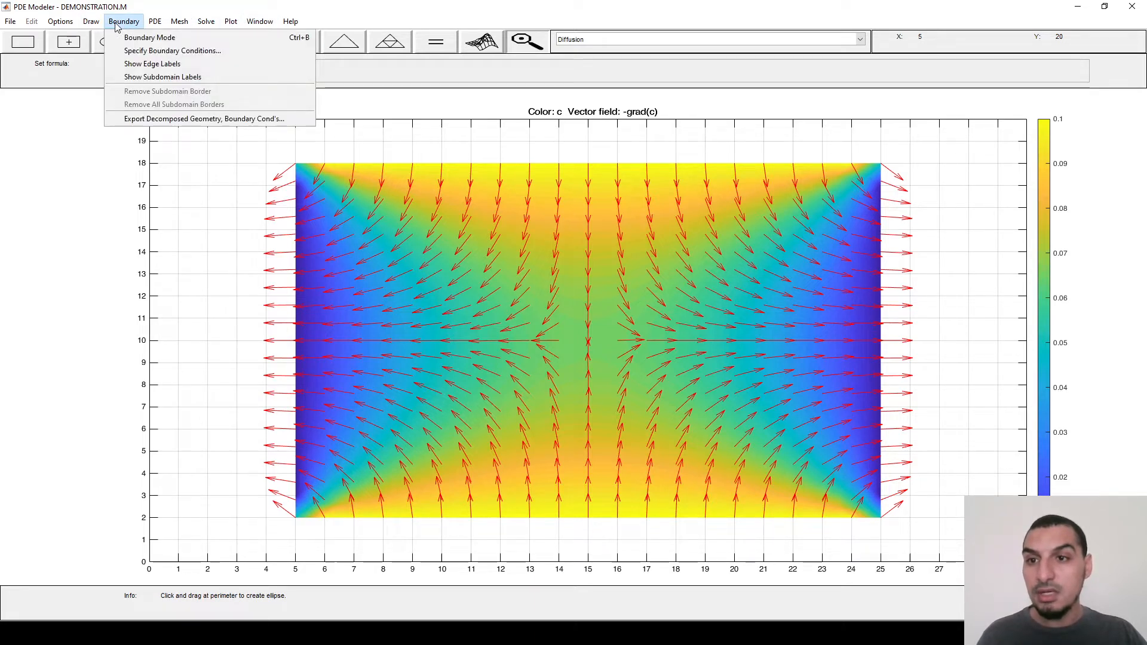
{"action": "mouse_move", "coordinate": [179, 22]}
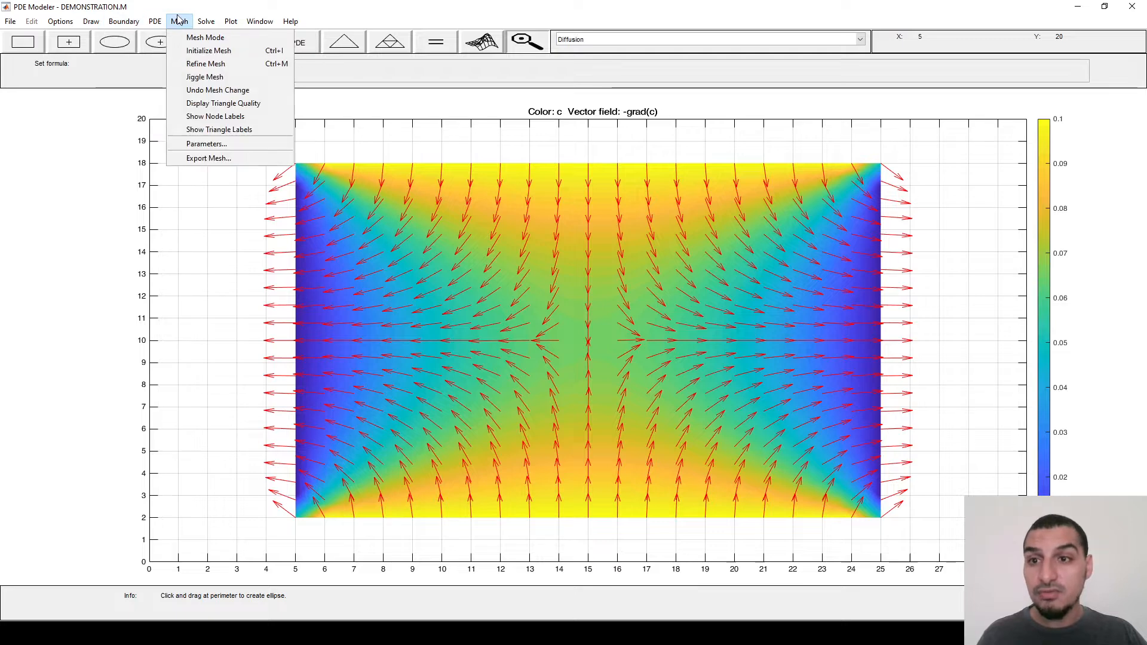
{"action": "left_click", "coordinate": [209, 158]}
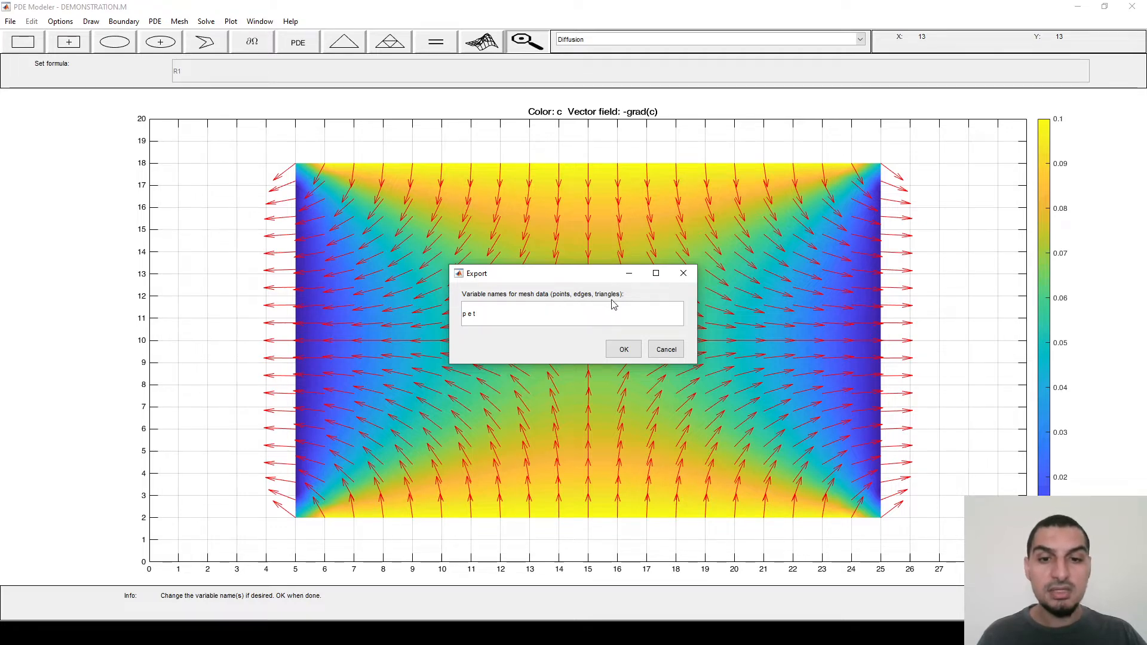
{"action": "left_click", "coordinate": [624, 350]}
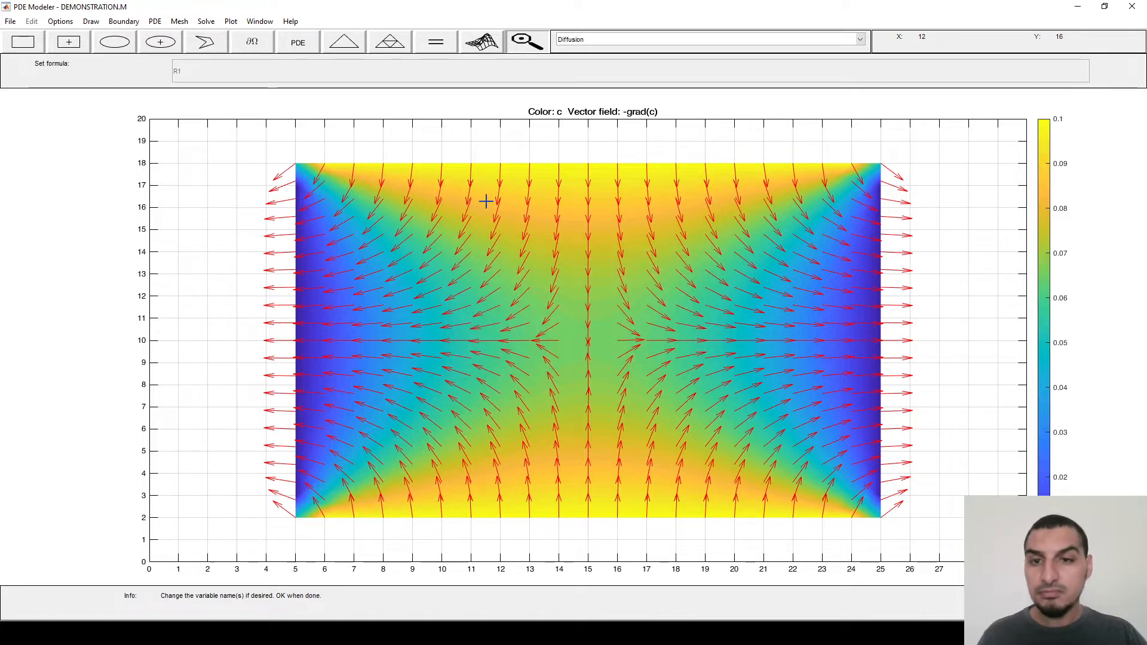
- Export the PDE solution to the workspace with the variable name c
{"action": "left_click", "coordinate": [207, 21]}
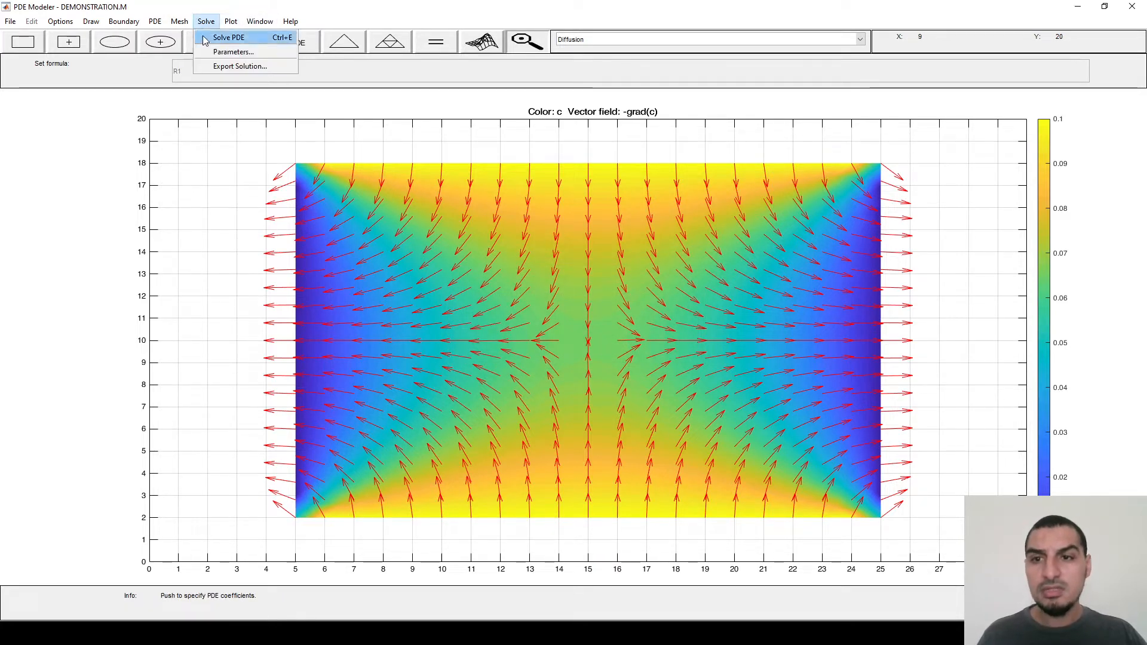
{"action": "left_click", "coordinate": [221, 67]}
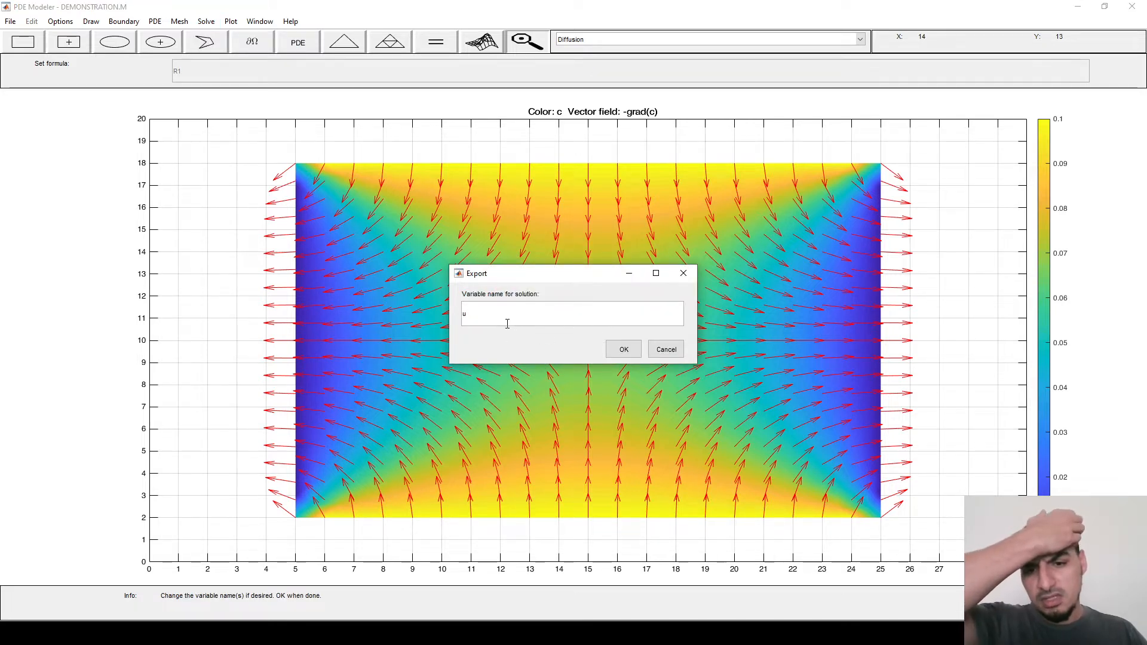
{"action": "double_click", "coordinate": [466, 314]}
{"action": "type", "text": "c"}
{"action": "left_click", "coordinate": [634, 347]}
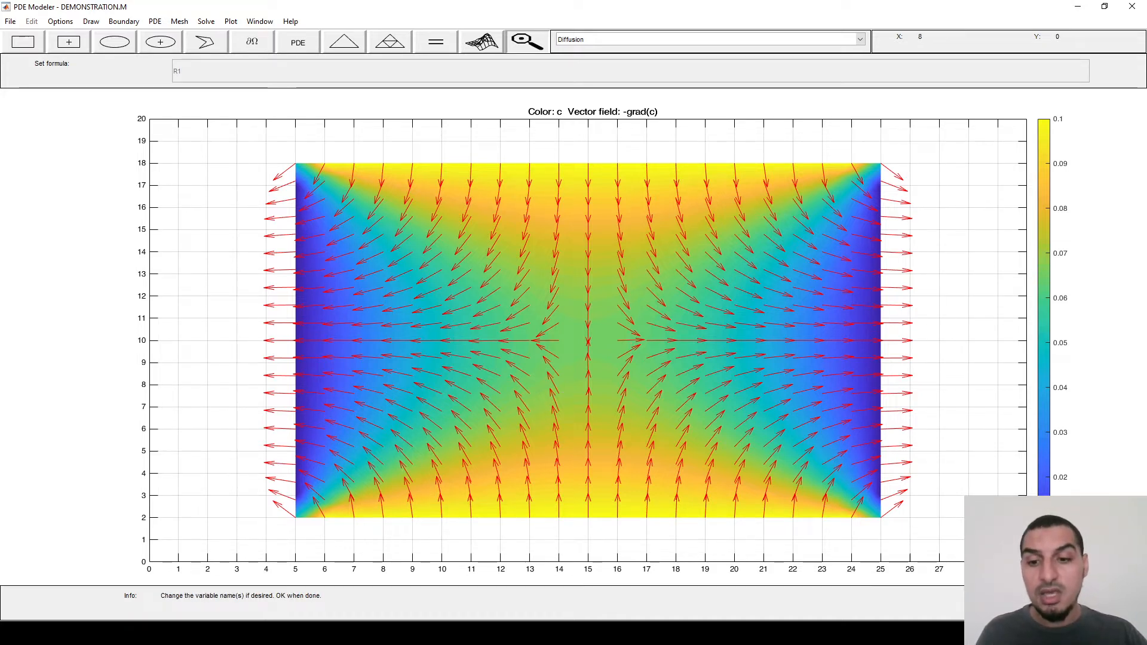
- Switch to the main MATLAB window and widen the Workspace area listing the exported variables
{"action": "left_click", "coordinate": [315, 581]}
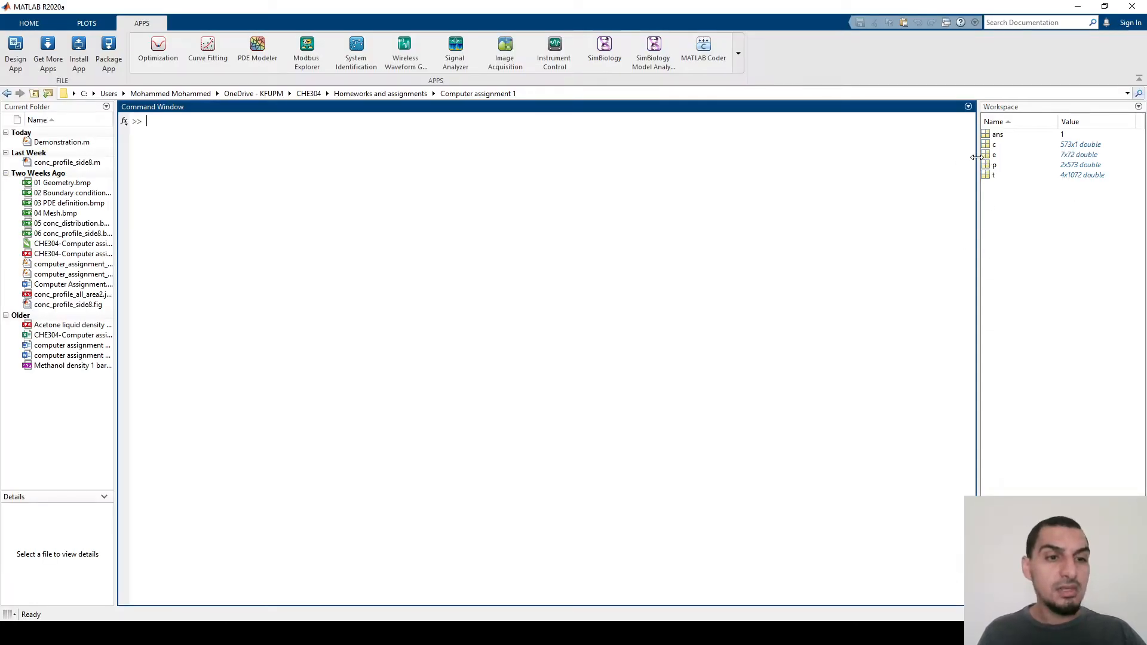
{"action": "left_click_drag", "start_coordinate": [975, 157], "coordinate": [838, 158]}
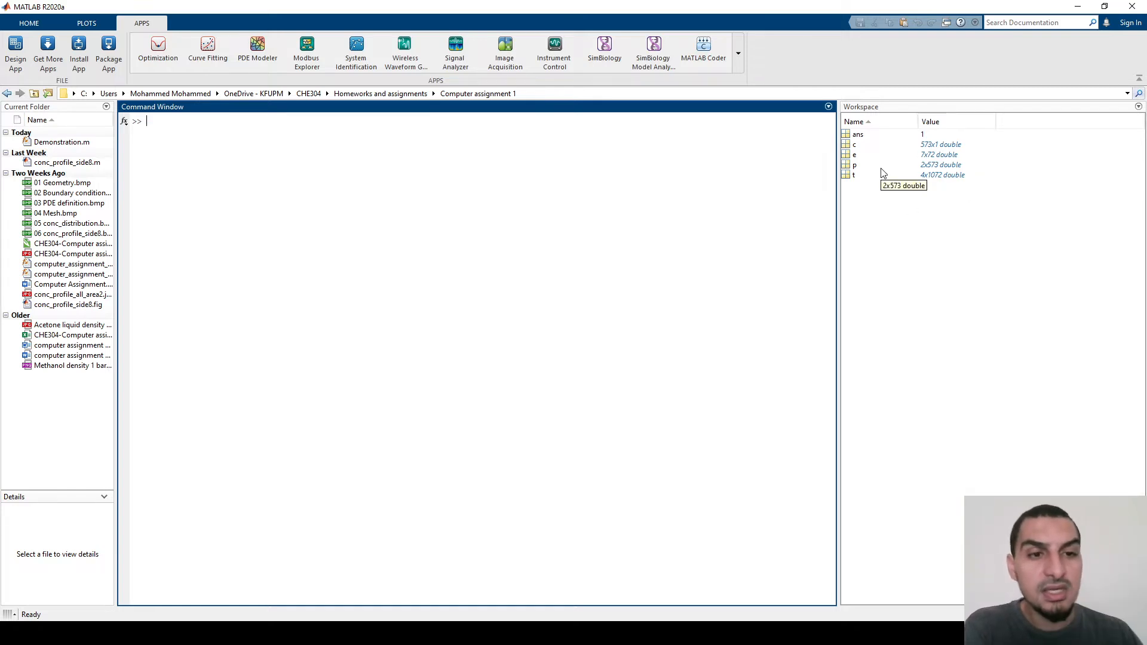
- Return to PDE Modeler, display the mesh, and turn on both its node labels and triangle labels
{"action": "key", "text": "alt+Tab"}
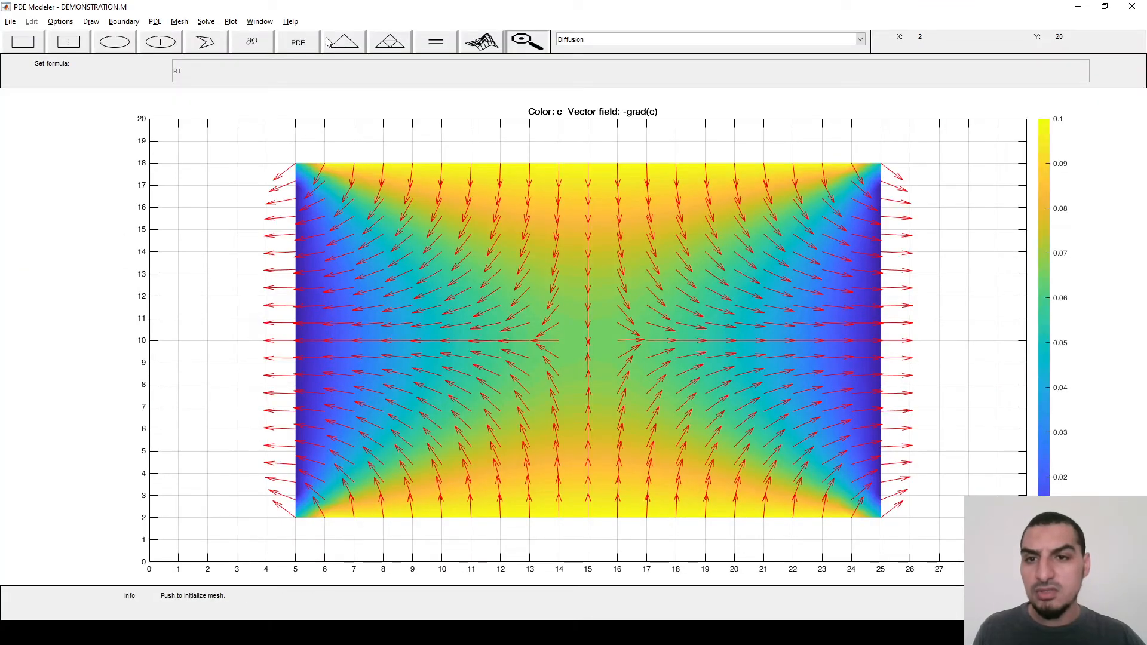
{"action": "left_click", "coordinate": [180, 21]}
{"action": "left_click", "coordinate": [194, 32]}
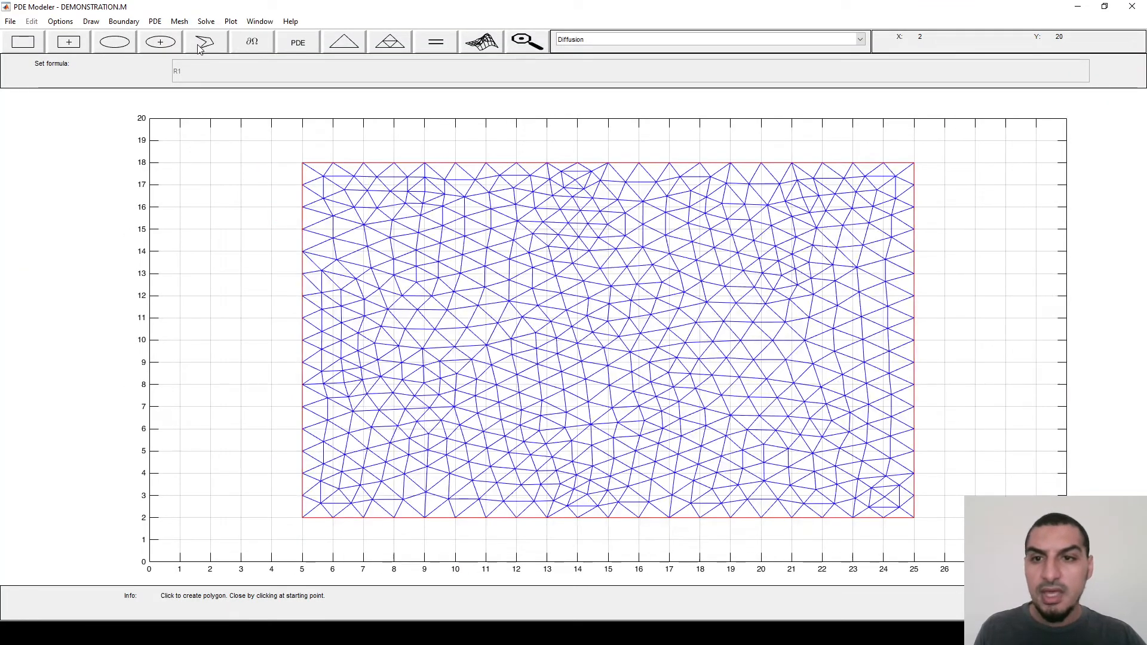
{"action": "left_click", "coordinate": [185, 21]}
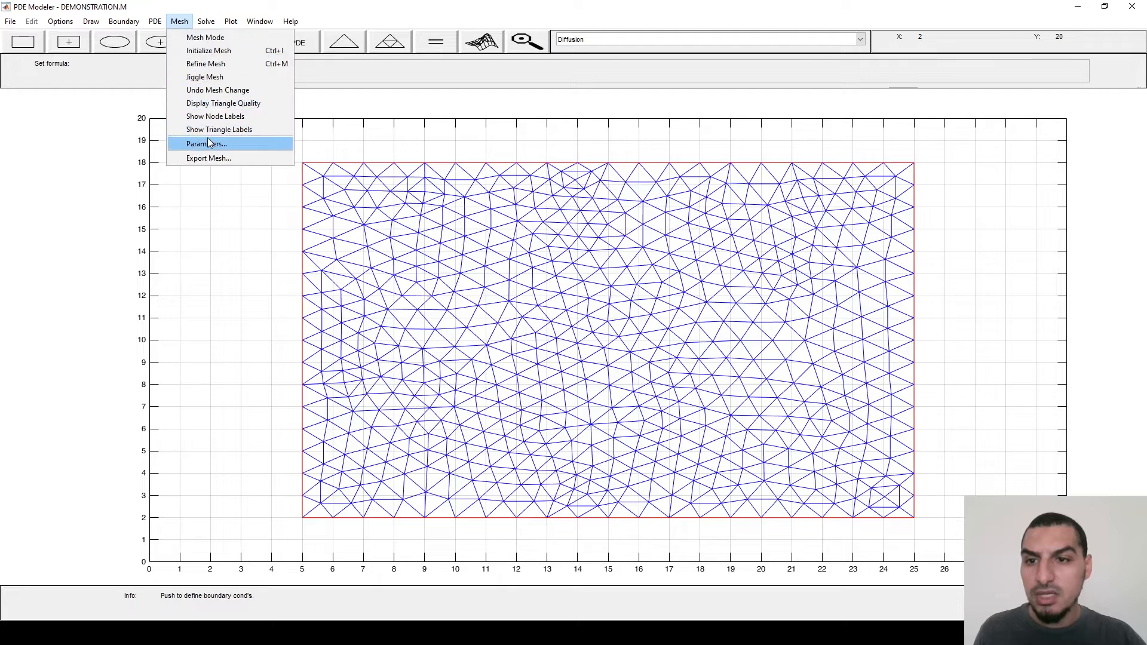
{"action": "left_click", "coordinate": [213, 117]}
{"action": "left_click", "coordinate": [184, 24]}
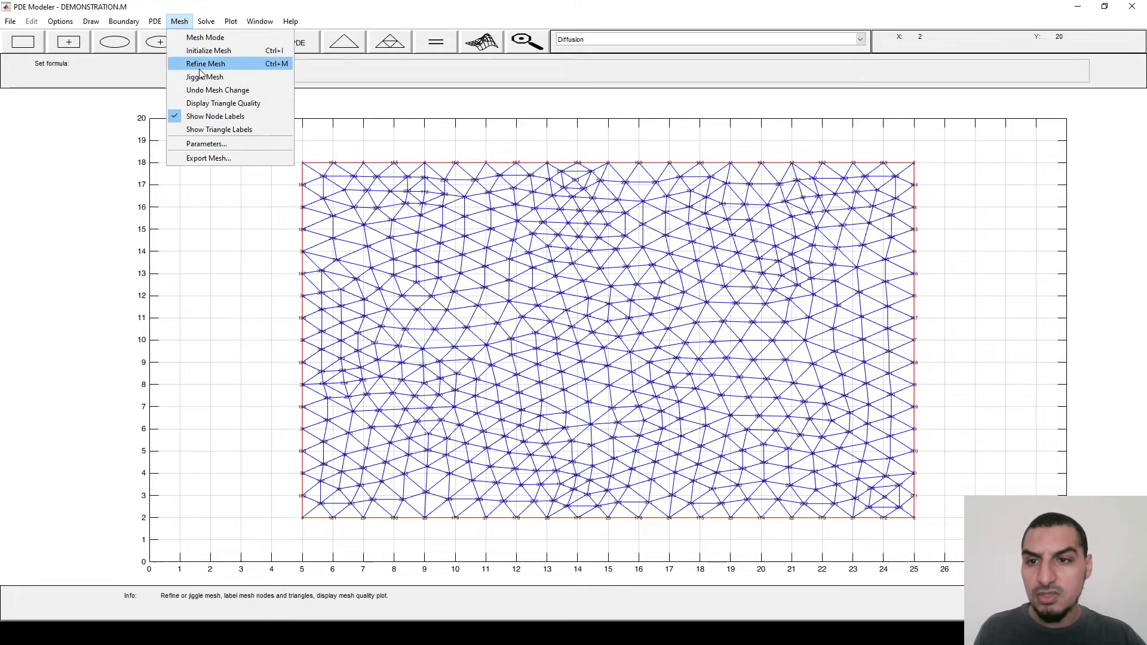
{"action": "left_click", "coordinate": [205, 130]}
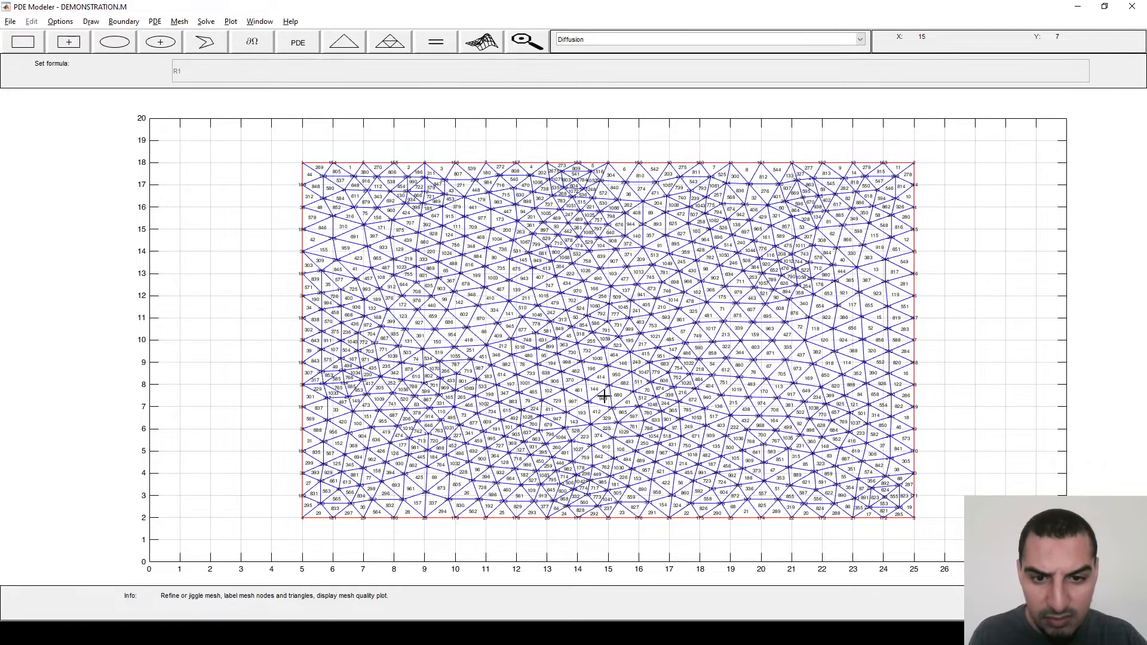
- Examine the sizes of the exported variables t and p in MATLAB's workspace, relating them to the labelled mesh in PDE Modeler
{"action": "key", "text": "alt+Tab"}
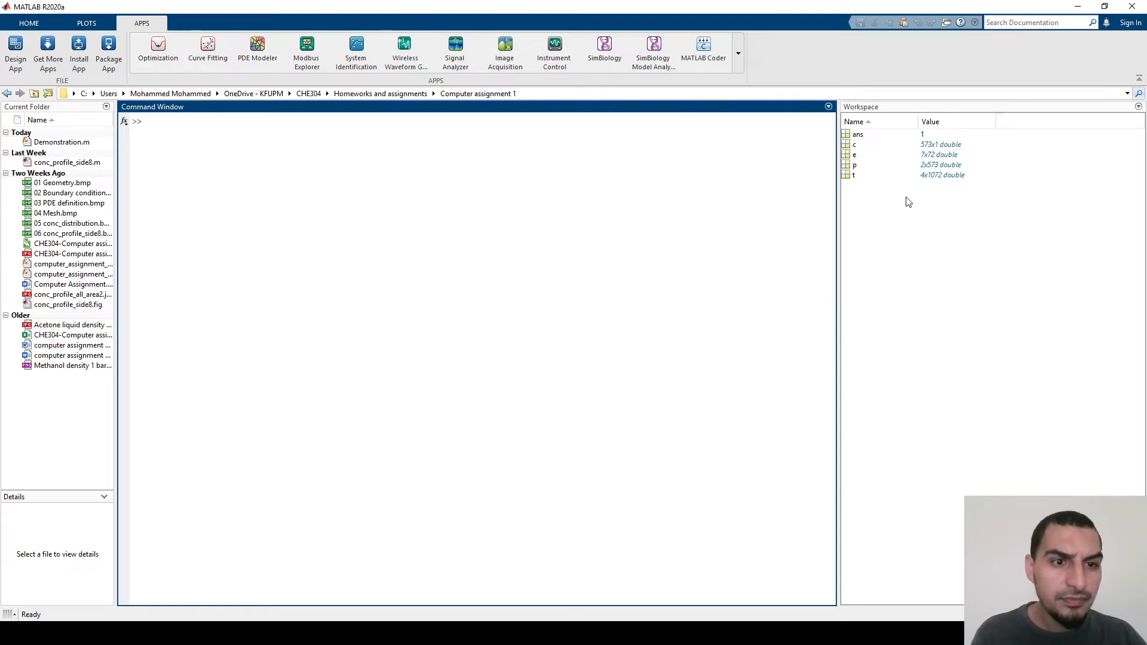
{"action": "left_click", "coordinate": [856, 175]}
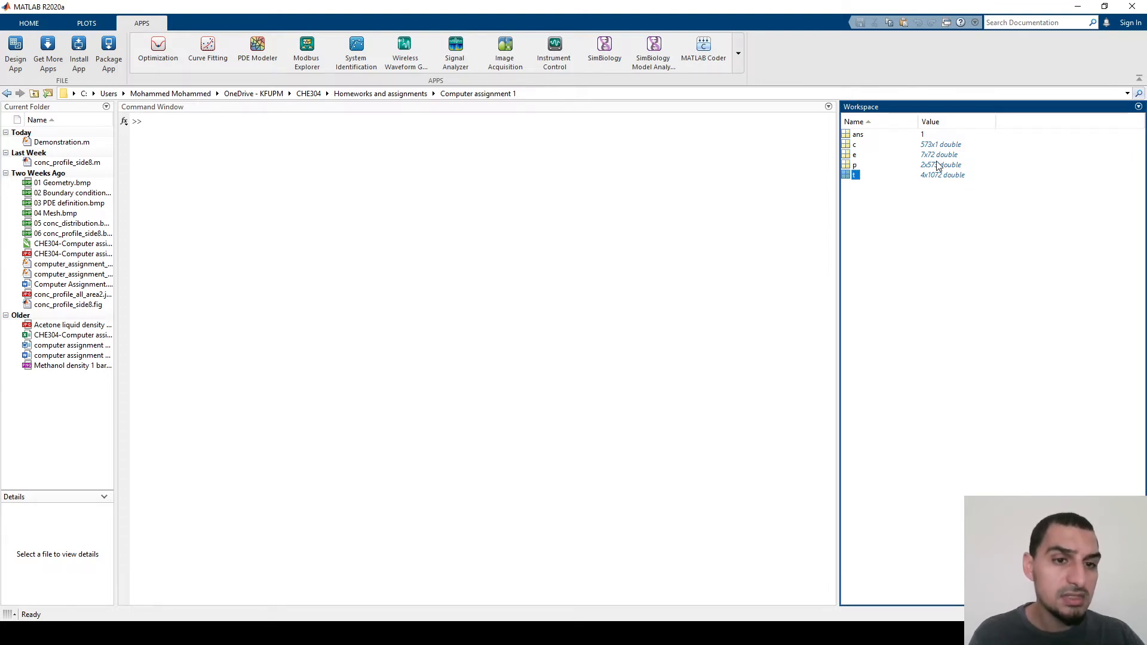
{"action": "left_click", "coordinate": [853, 165]}
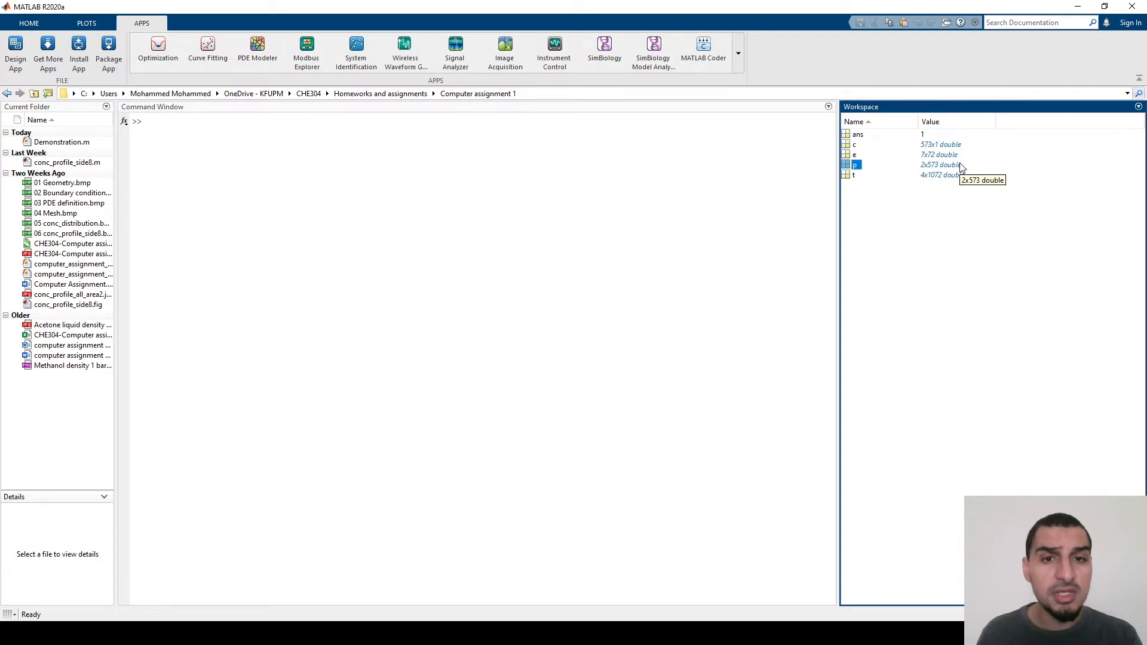
{"action": "key", "text": "alt+Tab"}
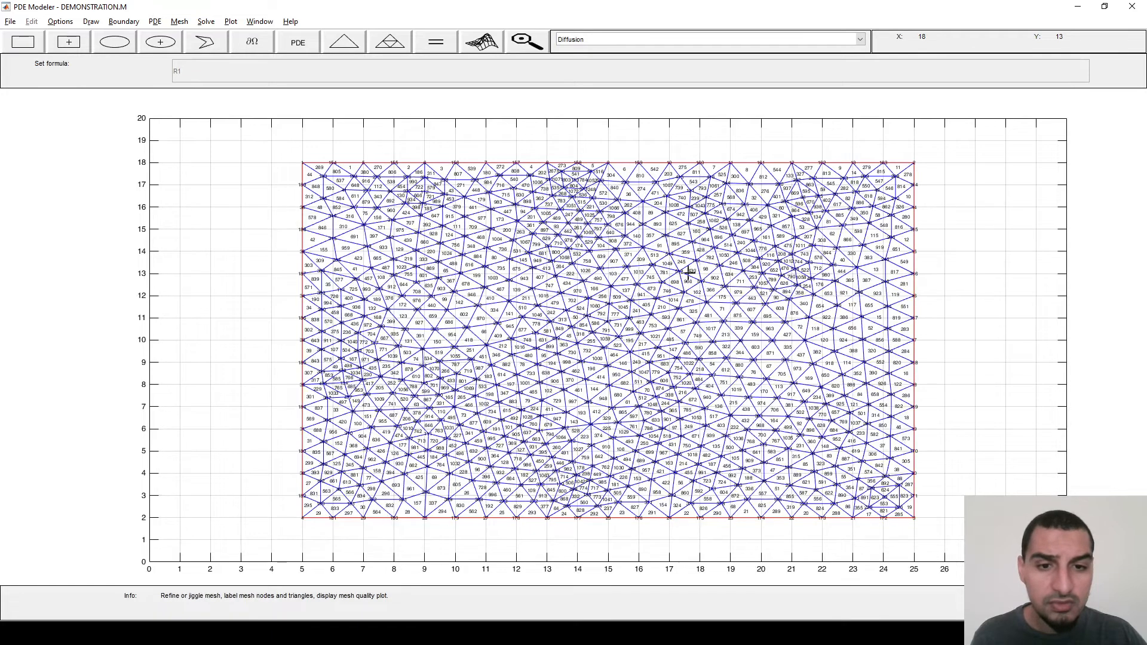
{"action": "key", "text": "alt+Tab"}
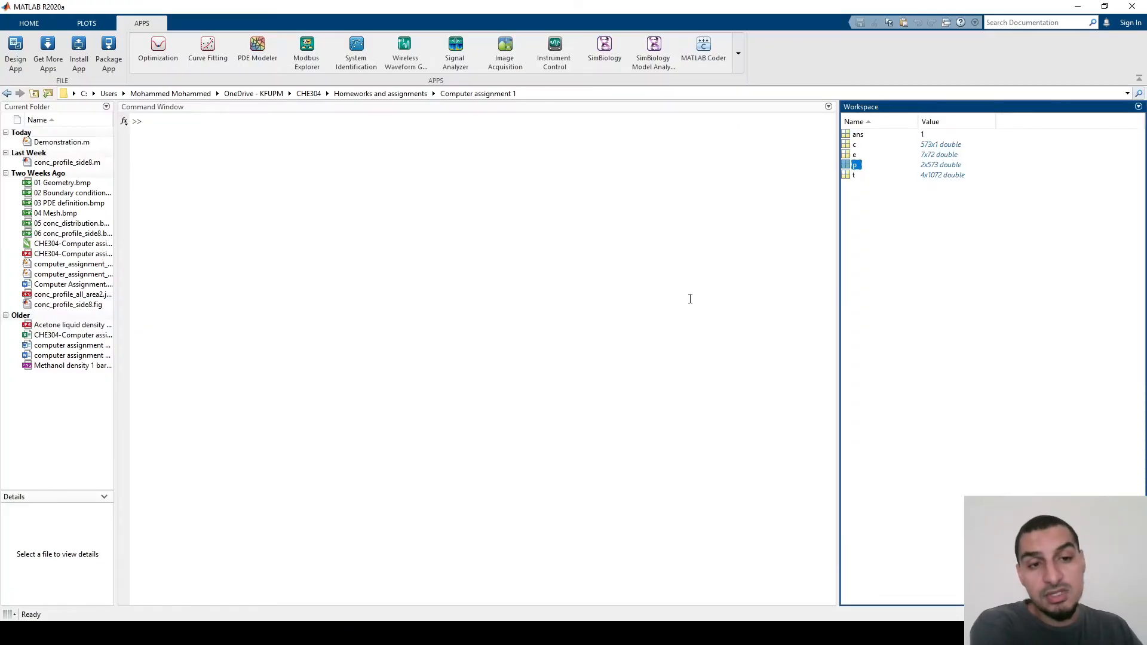
- Examine the size of the edge variable e and compare the solution variable c with the point variable p
{"action": "left_click", "coordinate": [854, 156]}
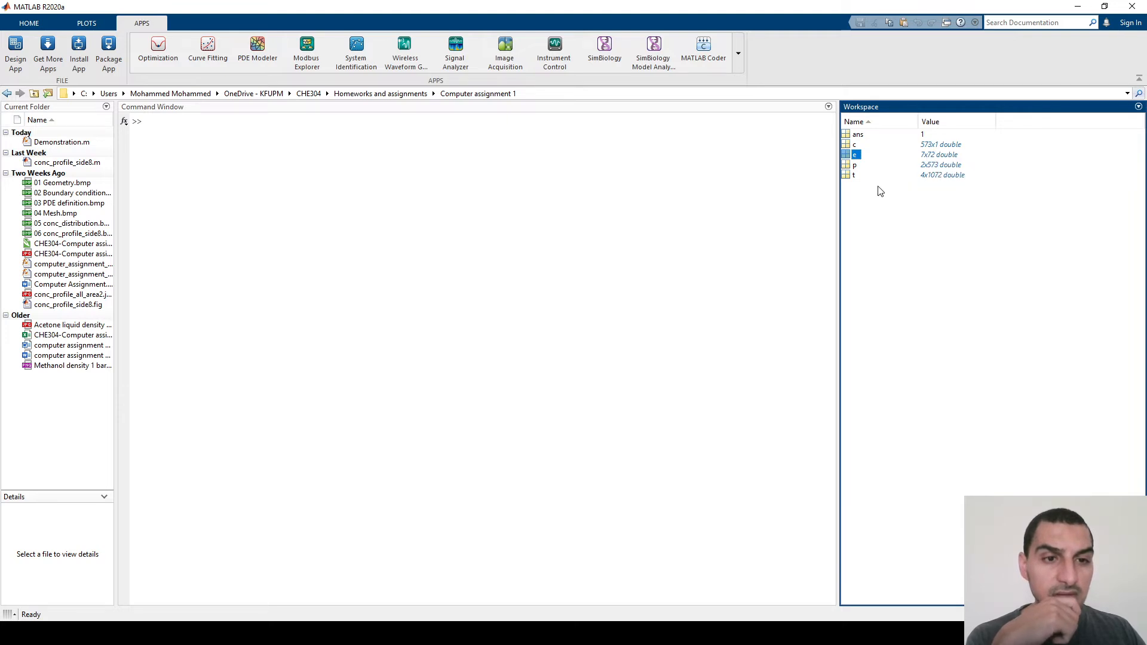
{"action": "left_click", "coordinate": [849, 146]}
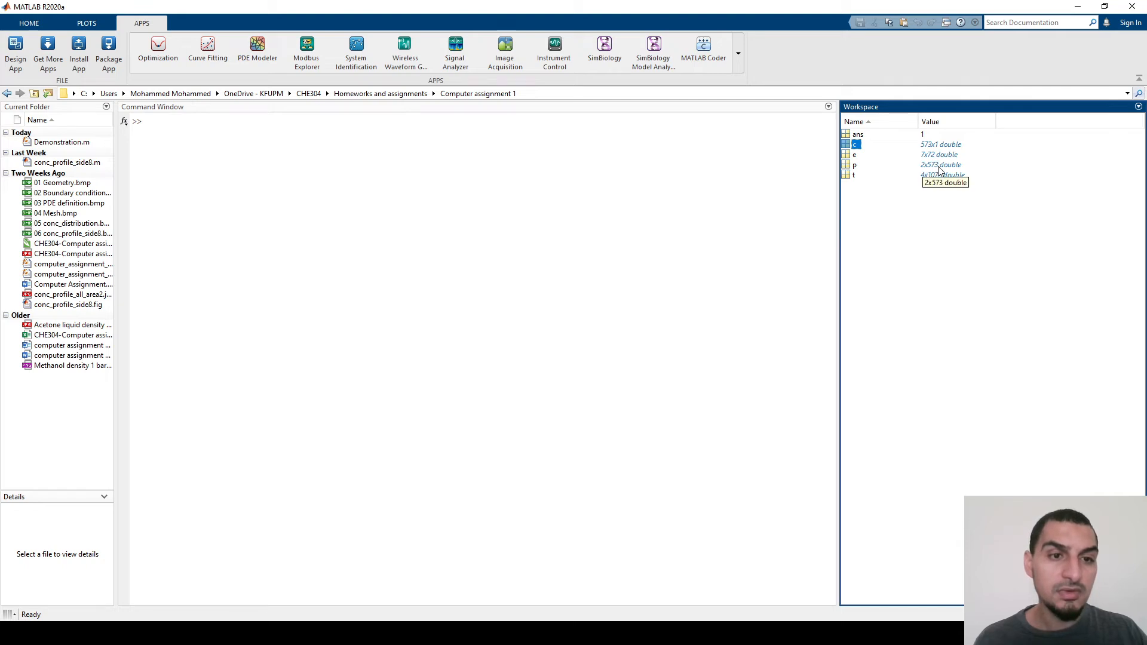
{"action": "left_click", "coordinate": [853, 166]}
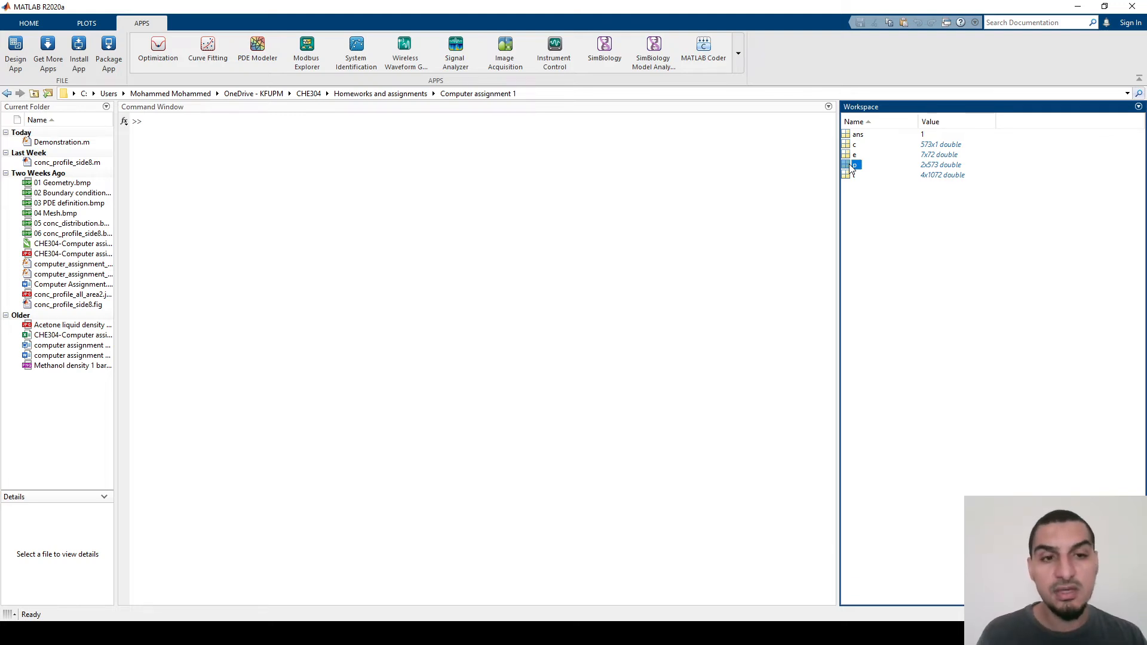
{"action": "left_click", "coordinate": [853, 146]}
{"action": "left_click", "coordinate": [854, 169]}
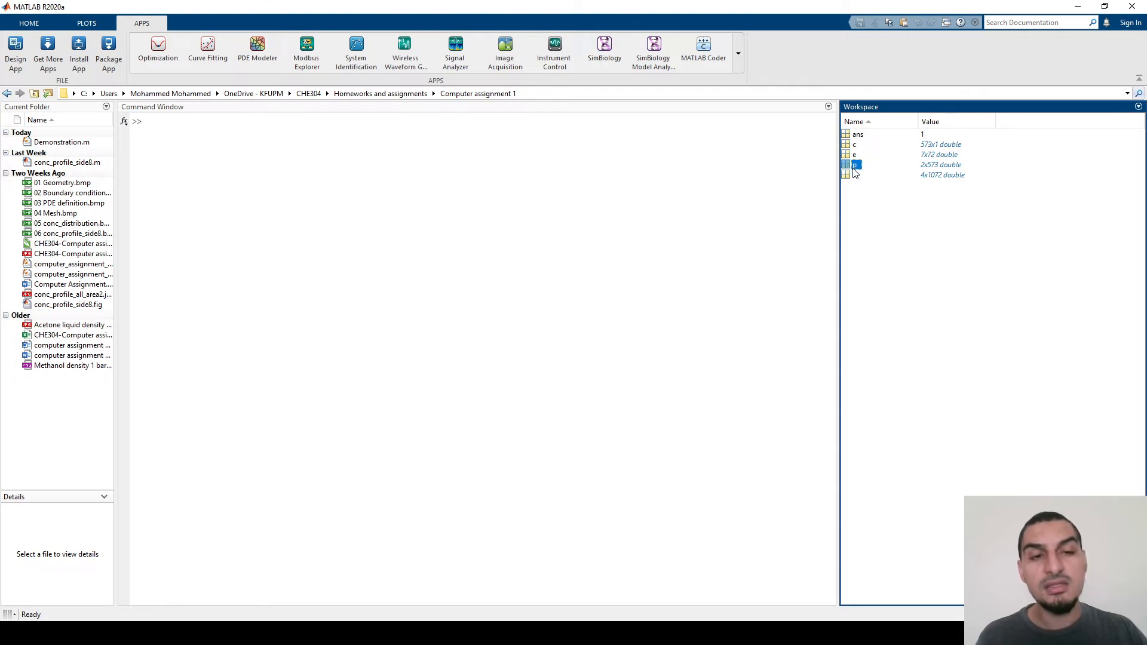
{"action": "left_click", "coordinate": [854, 147]}
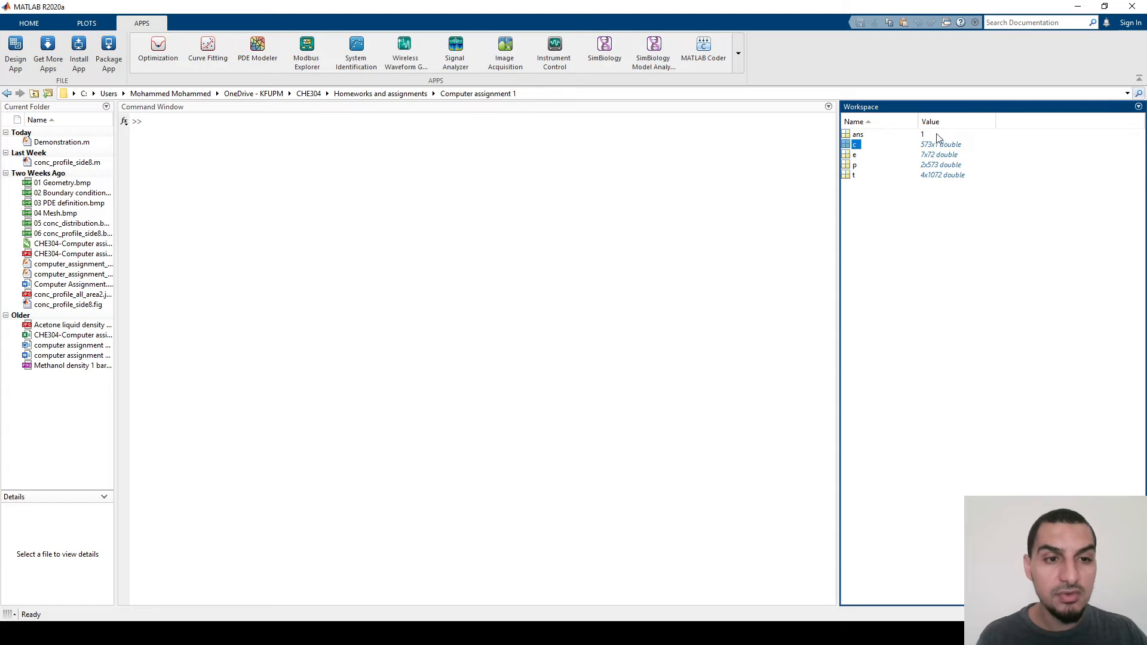
- Open the variable p and compare its x and y coordinate rows with the mesh corner points in PDE Modeler
{"action": "left_click", "coordinate": [940, 168]}
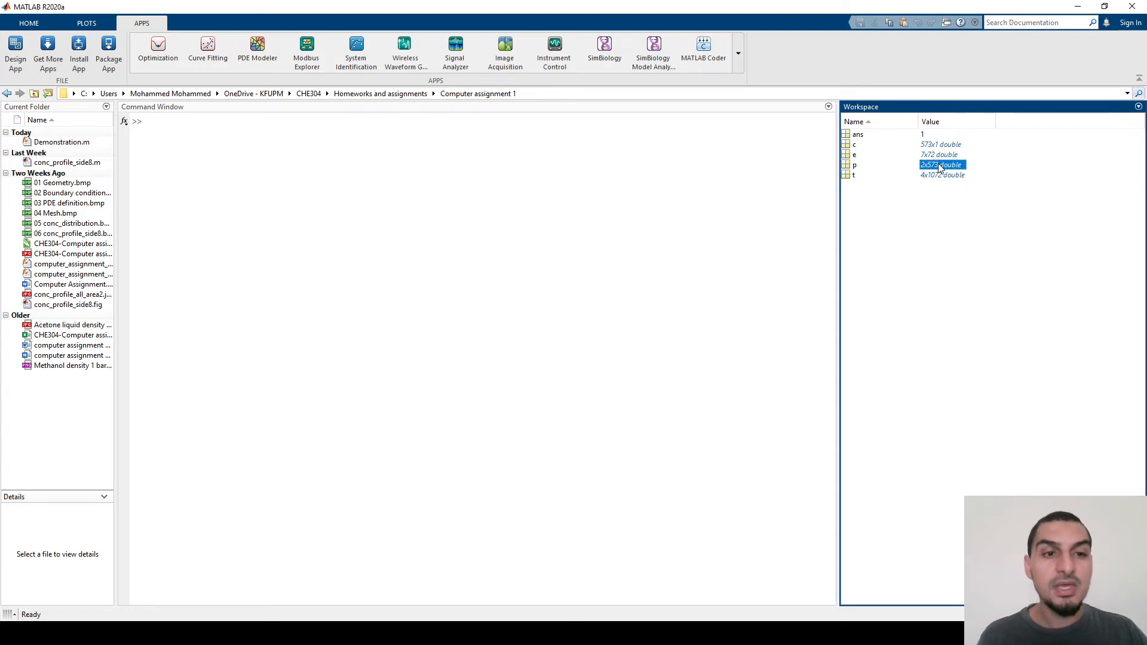
{"action": "double_click", "coordinate": [940, 168]}
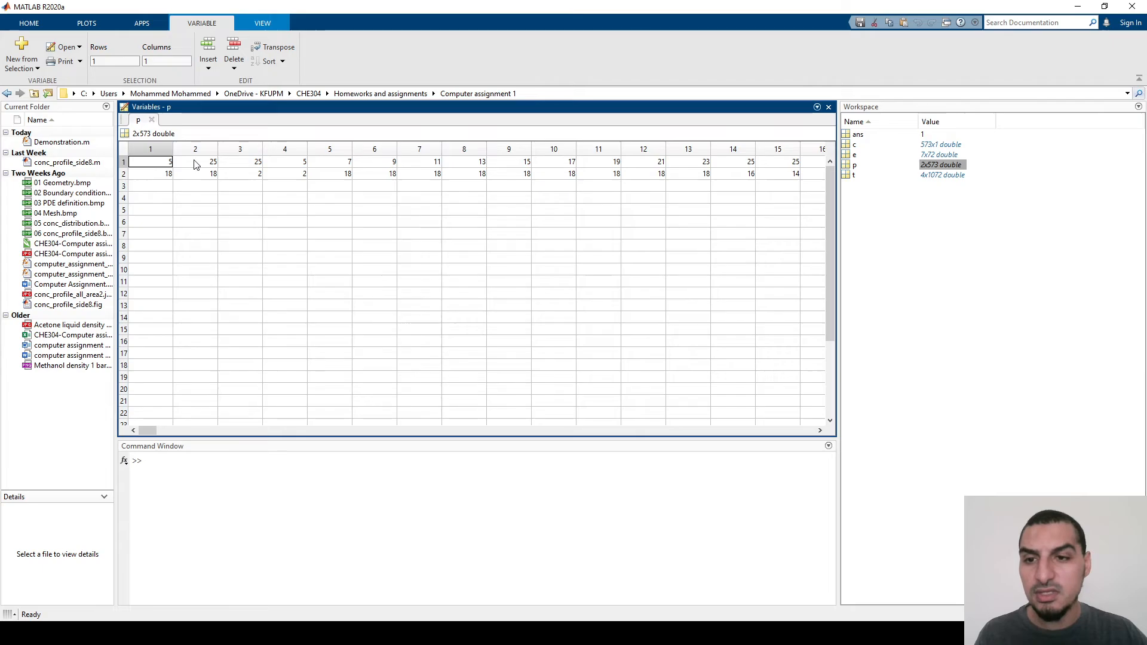
{"action": "key", "text": "alt+Tab"}
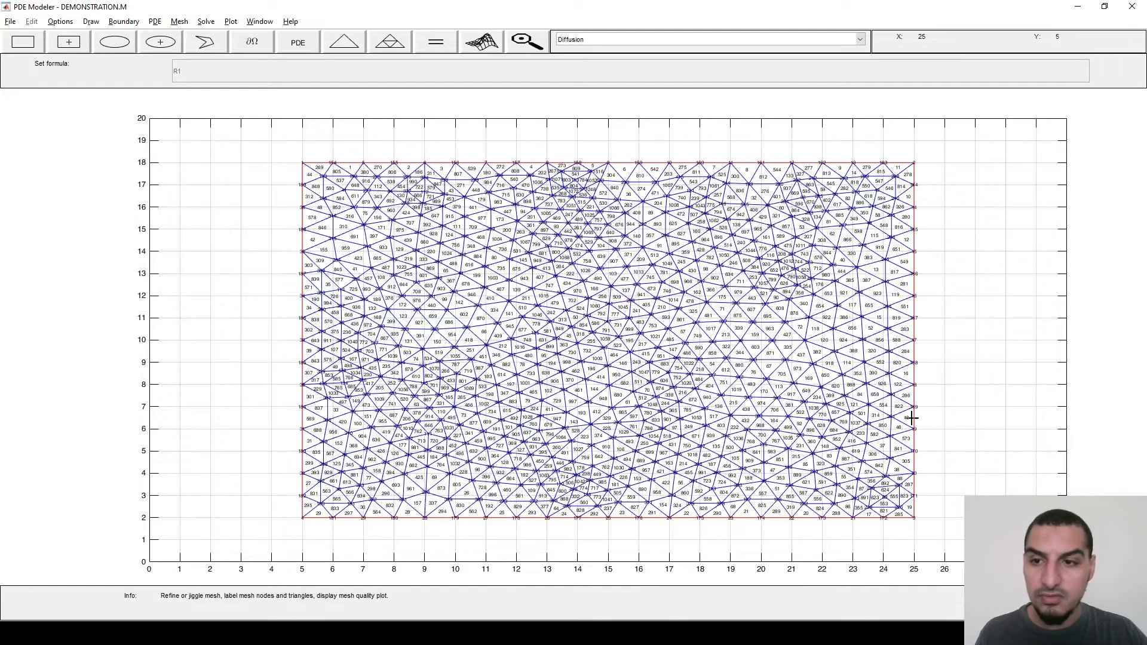
{"action": "key", "text": "alt+Tab"}
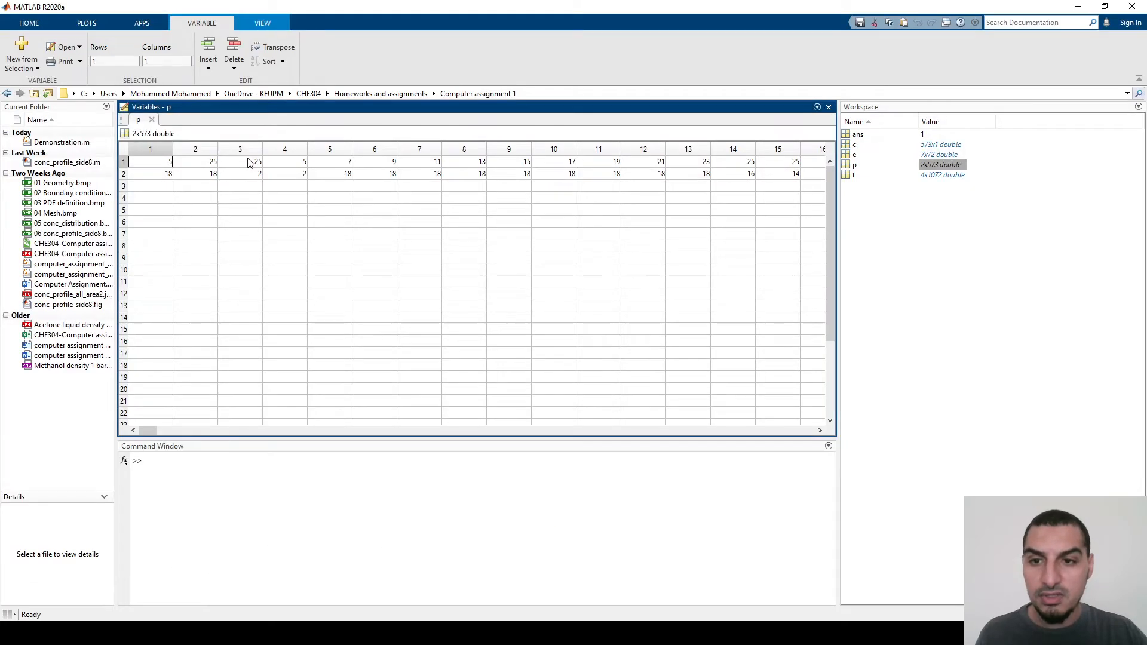
{"action": "key", "text": "alt+Tab"}
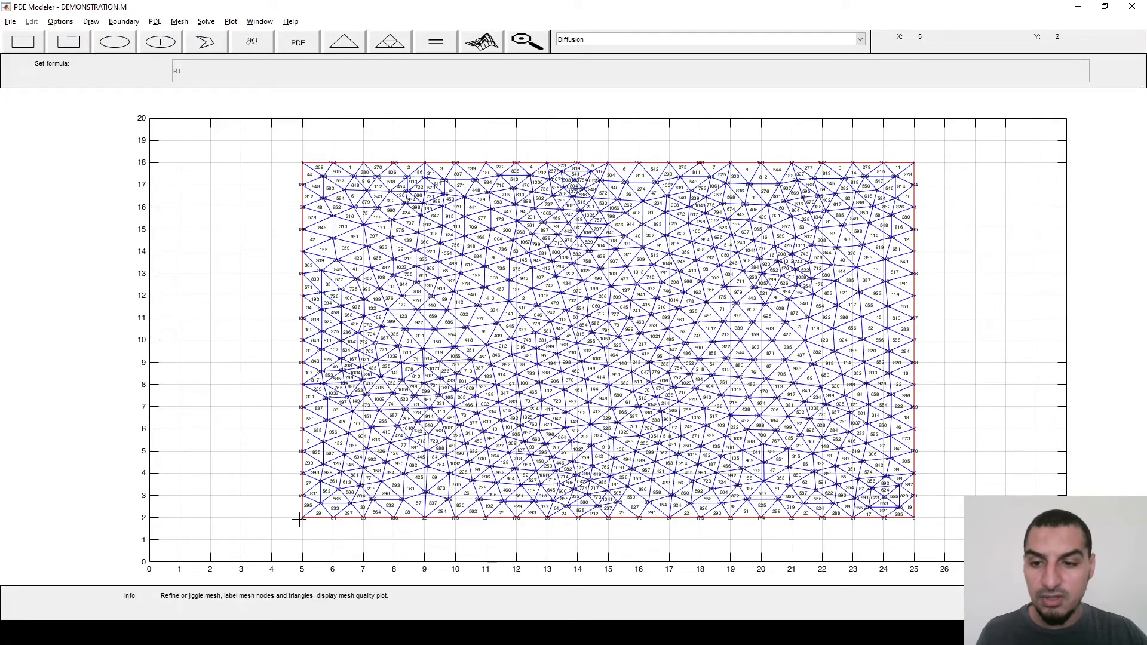
{"action": "key", "text": "alt+Tab"}
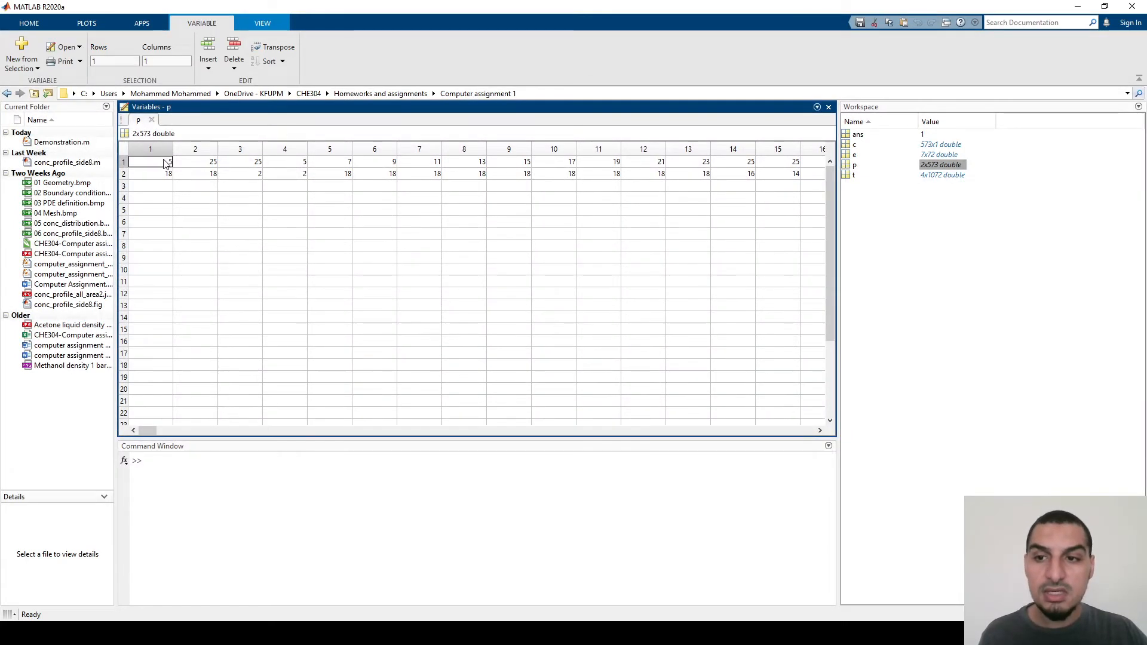
{"action": "left_click", "coordinate": [124, 174]}
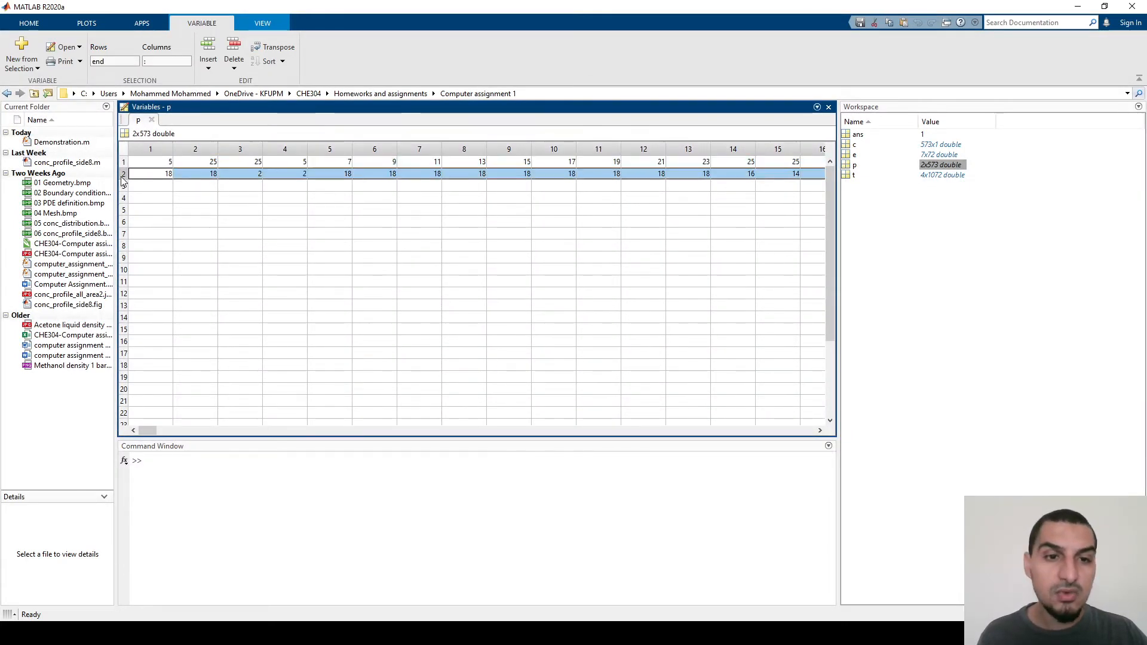
- Open the variable c, select its first four concentration values, and relate them to the mesh nodes in PDE Modeler
{"action": "double_click", "coordinate": [851, 145]}
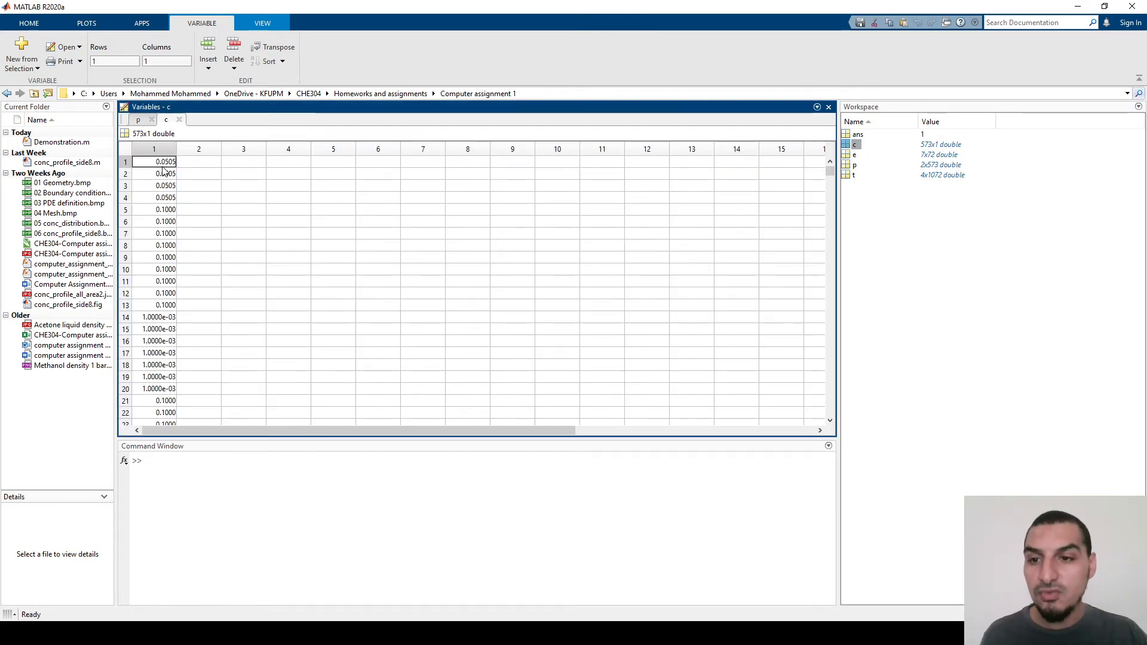
{"action": "left_click_drag", "start_coordinate": [164, 166], "coordinate": [175, 201]}
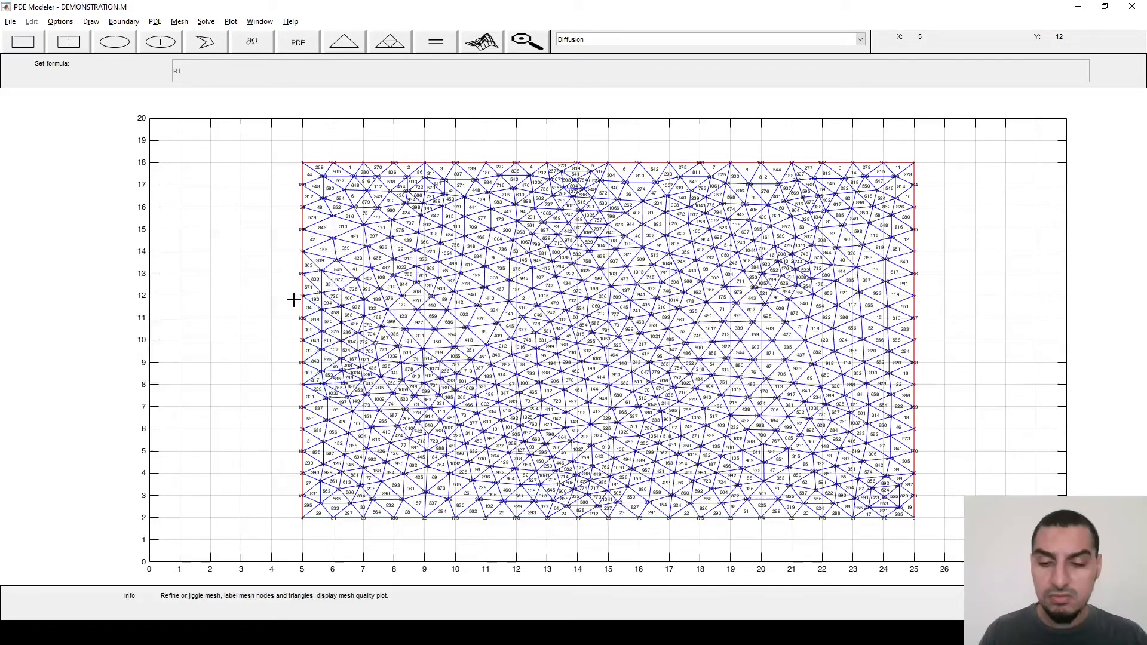
{"action": "key", "text": "alt+Tab"}
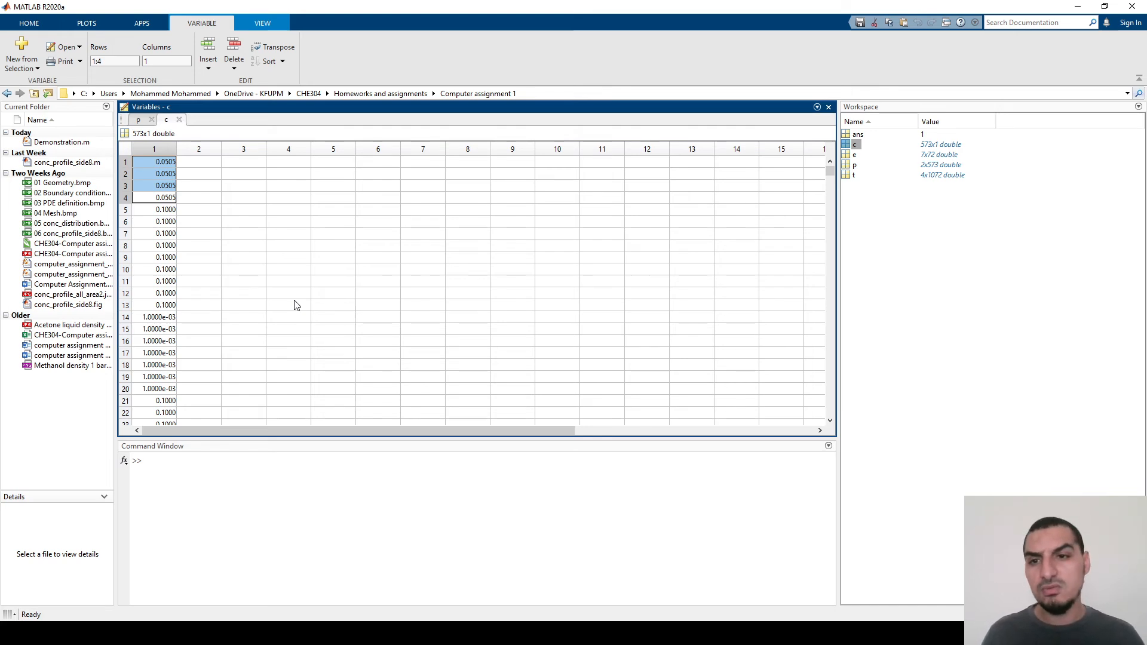
{"action": "key", "text": "alt+Tab"}
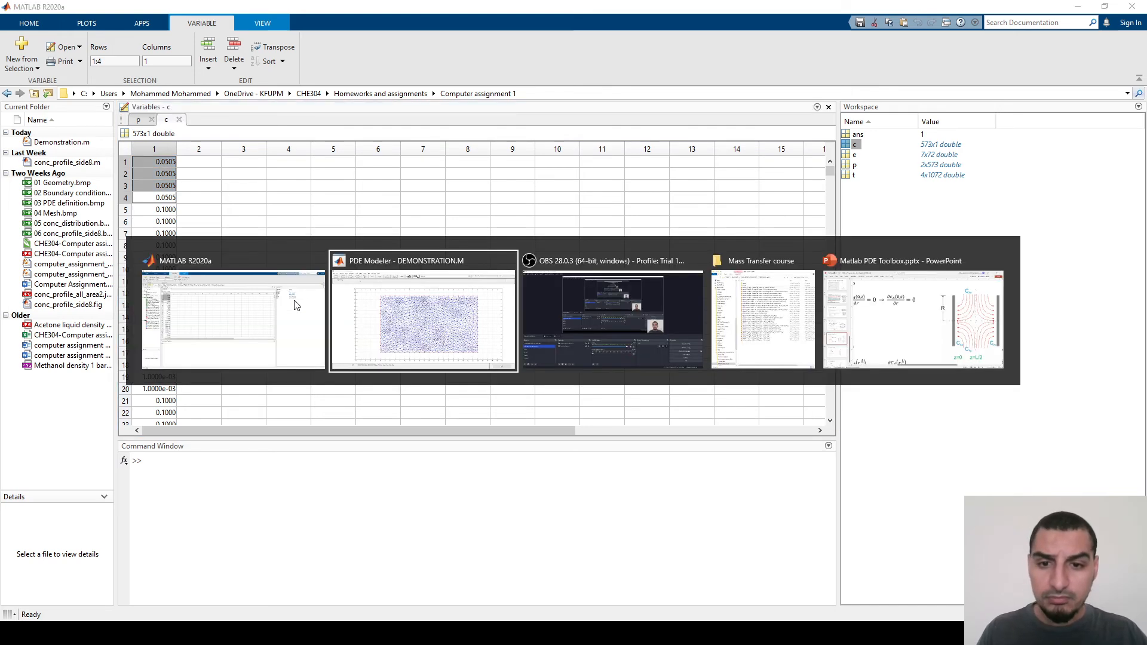